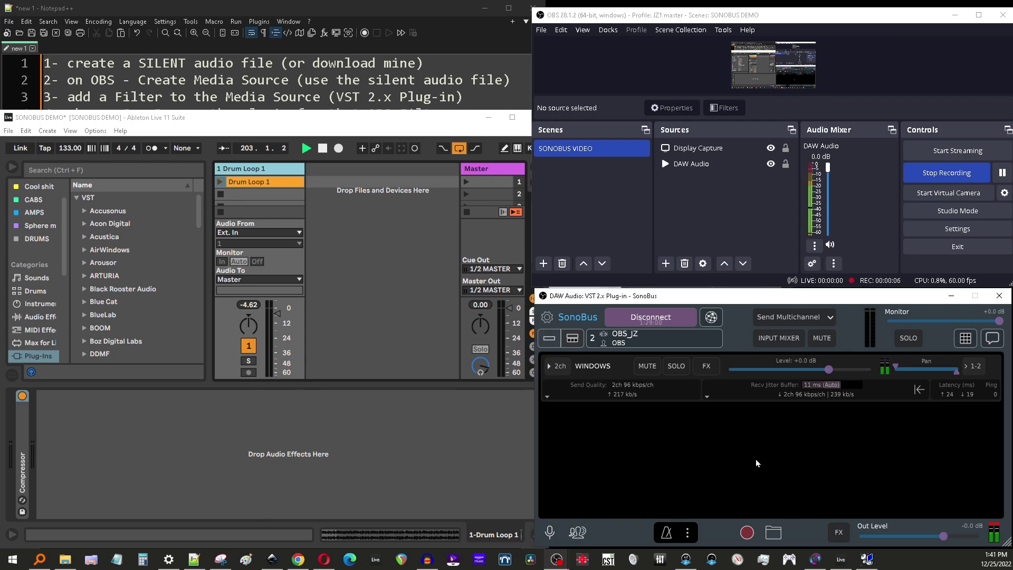
# - Bring the standalone SonoBus window forward, shift it higher, and clear the OBS source selection
pyautogui.click(814, 562)
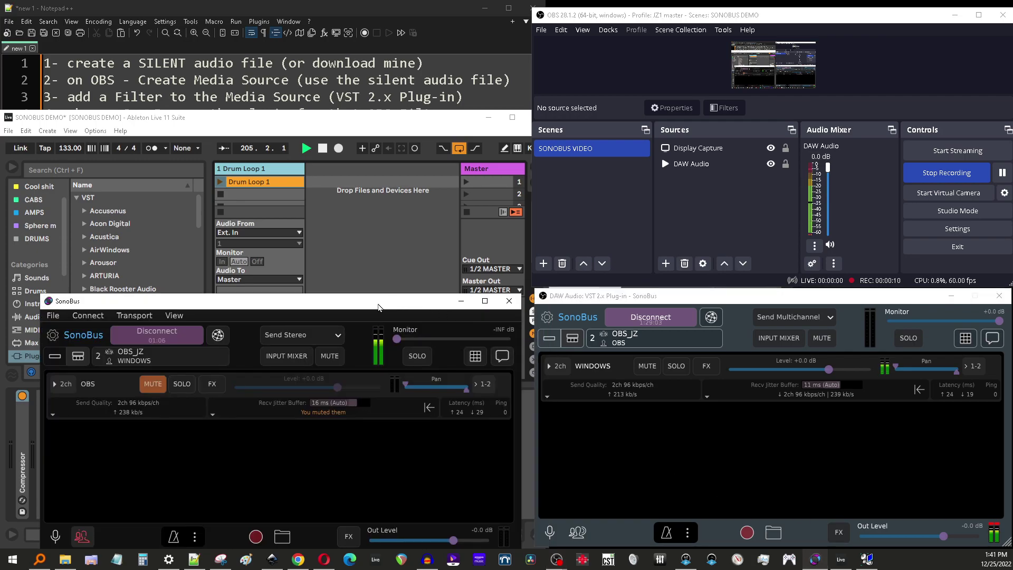
pyautogui.moveTo(406, 302); pyautogui.dragTo(378, 297)
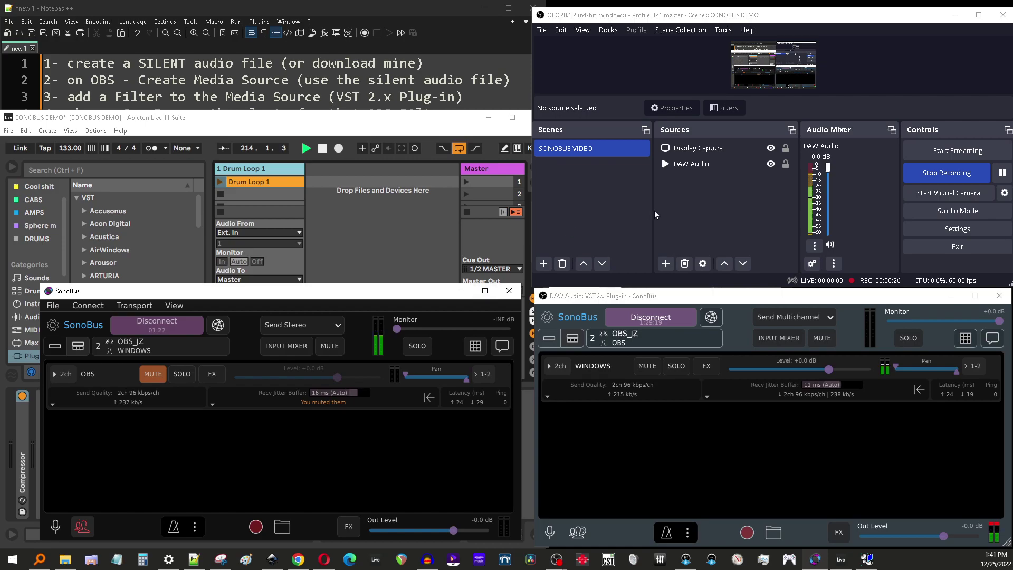
pyautogui.click(720, 200)
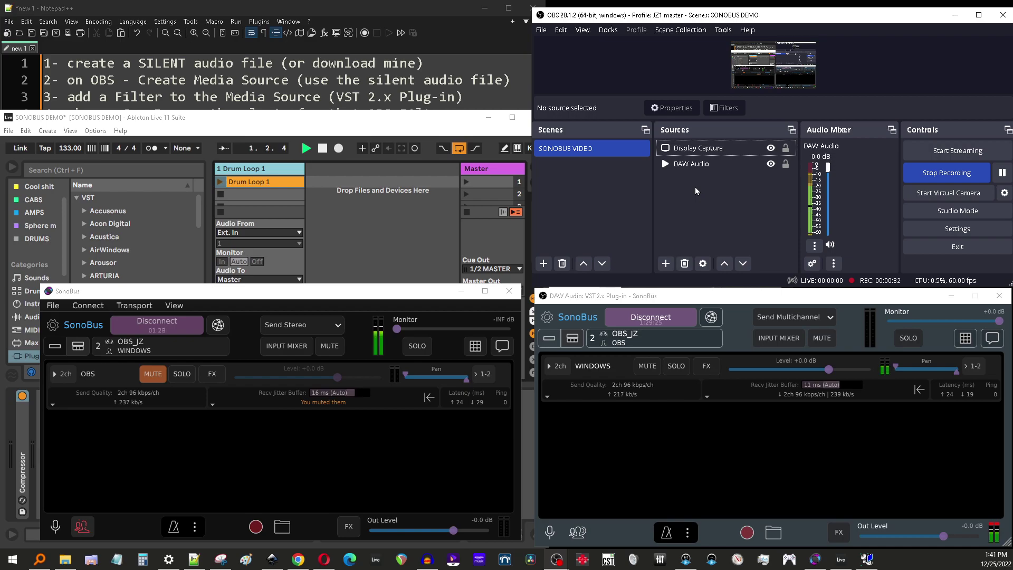
pyautogui.click(665, 167)
pyautogui.click(660, 178)
# - Add a Media Source to the SONOBUS VIDEO scene, keeping the default name 'Media Source'
pyautogui.rightClick(683, 189)
pyautogui.moveTo(691, 196)
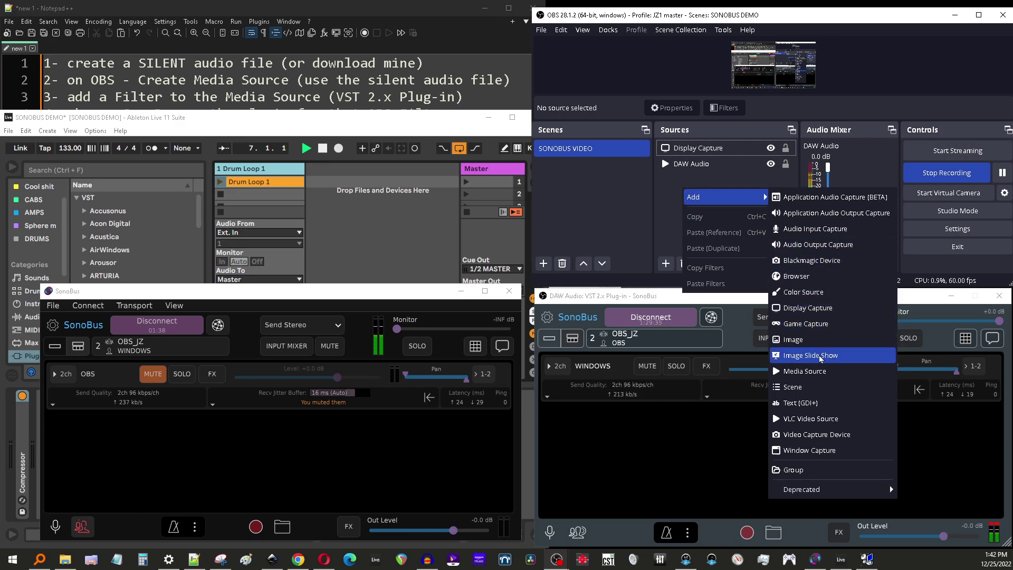
pyautogui.click(800, 371)
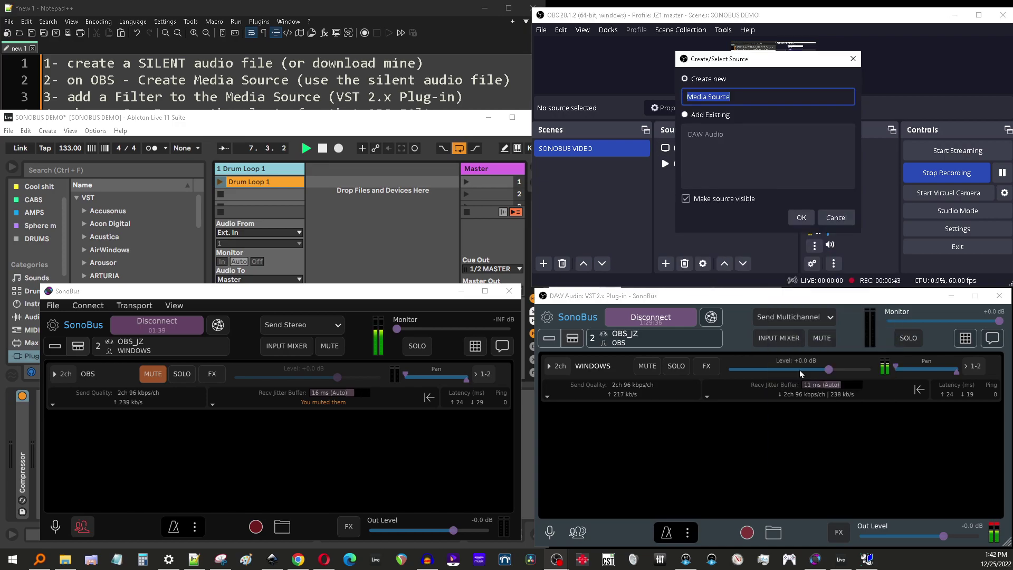
pyautogui.click(801, 217)
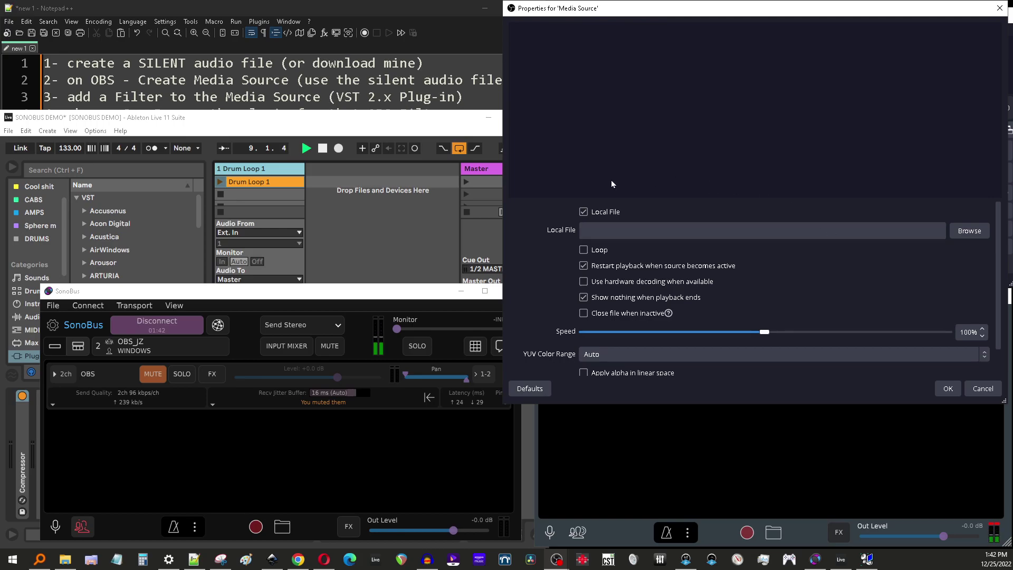
# - Load '10 mins of silence.wav' into the Media Source with looping on and save it
pyautogui.click(970, 230)
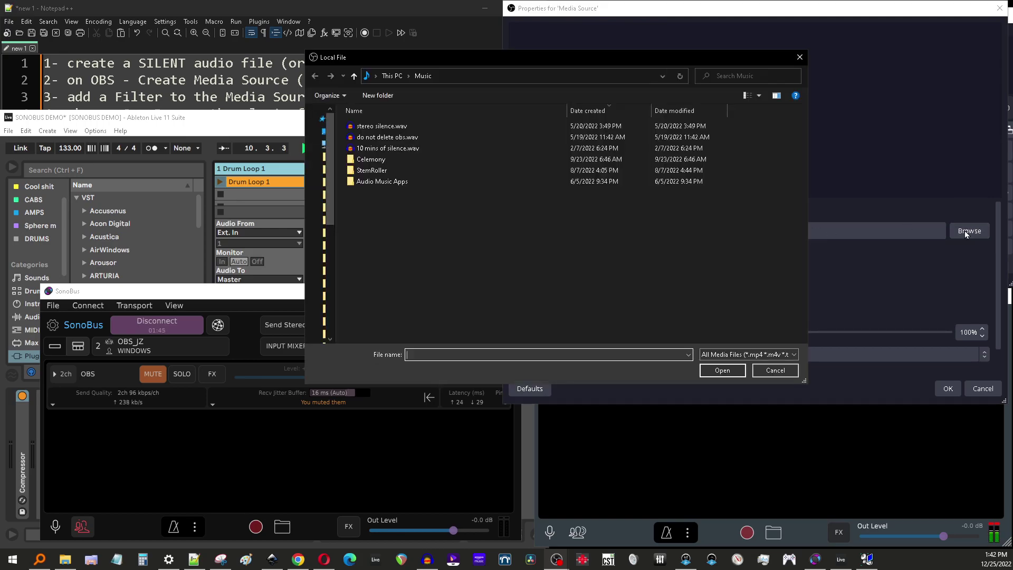
pyautogui.click(386, 148)
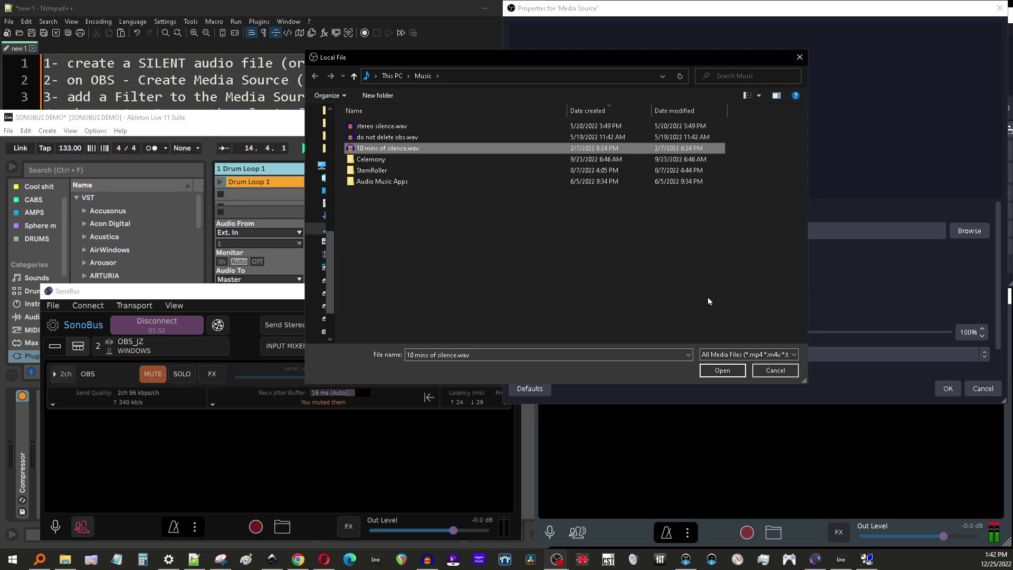
pyautogui.click(721, 371)
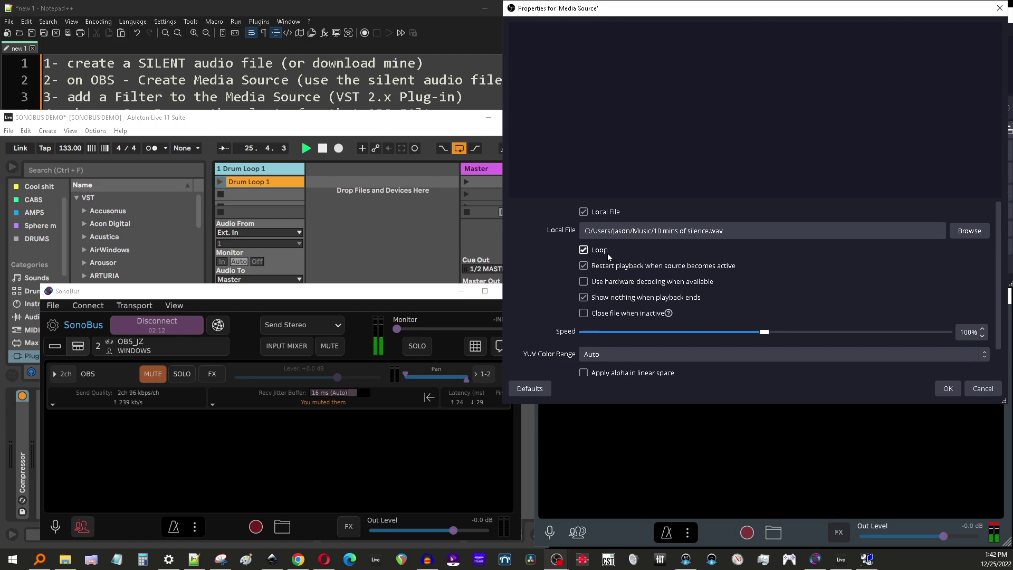
pyautogui.click(946, 388)
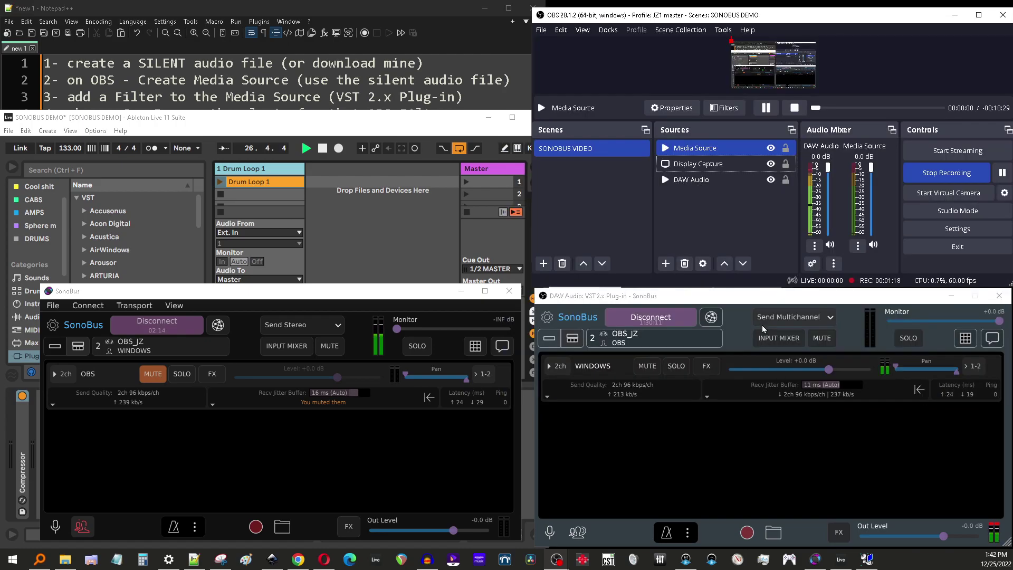
# - Open the Media Source's filters and add an audio filter named 'VST 2.x Plug-in'
pyautogui.click(691, 150)
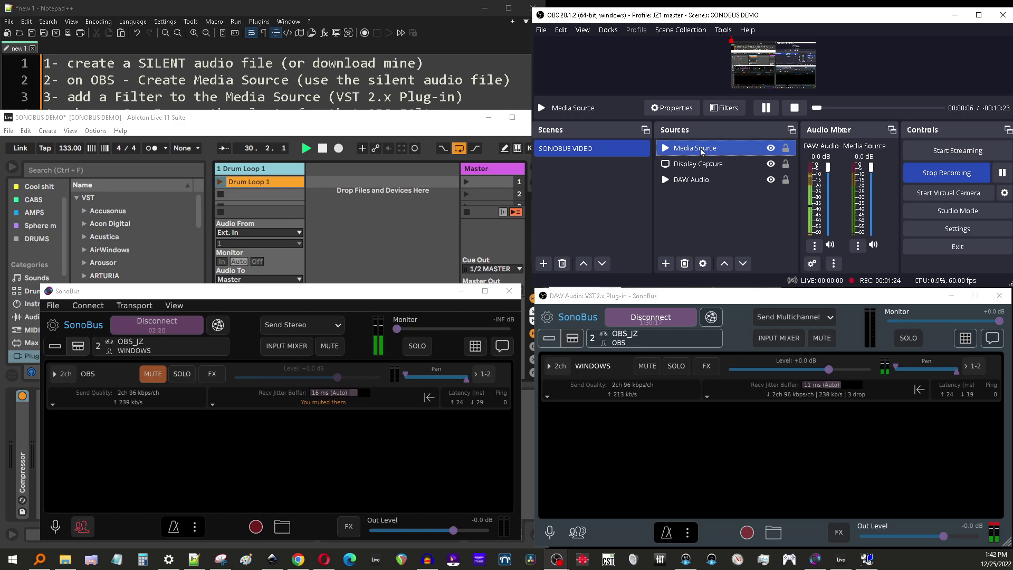
pyautogui.rightClick(701, 153)
pyautogui.click(739, 413)
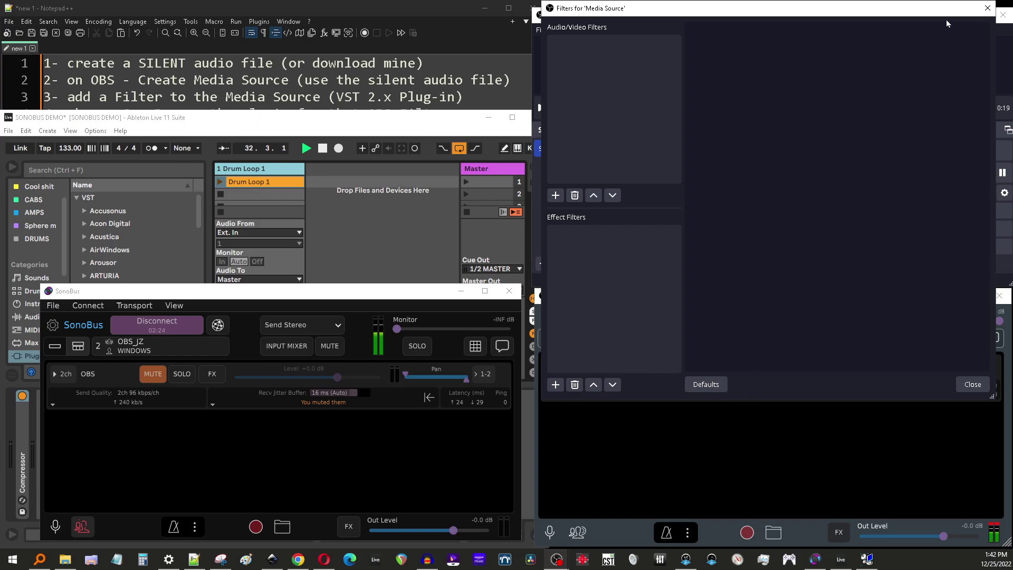
pyautogui.click(987, 8)
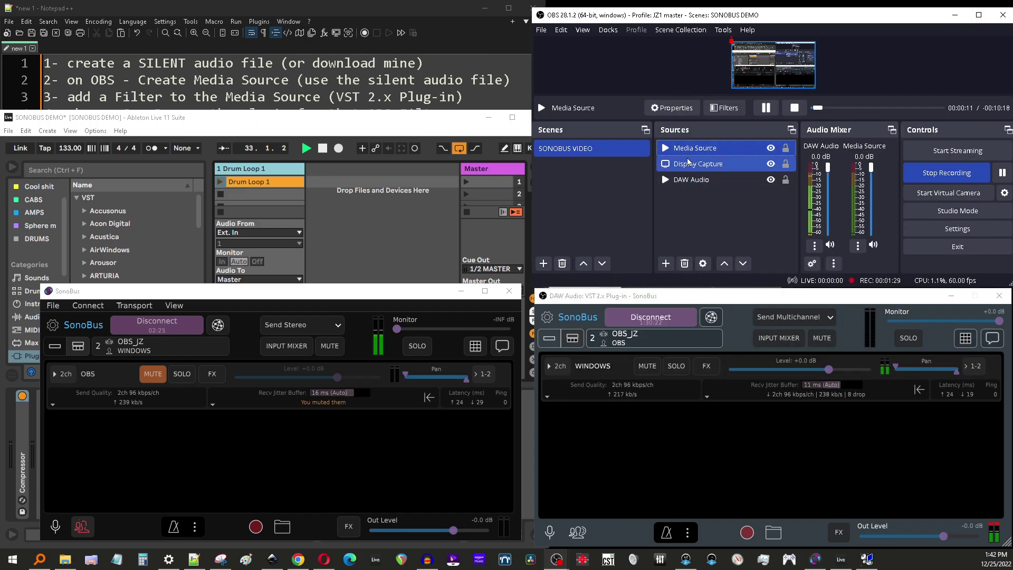
pyautogui.click(725, 109)
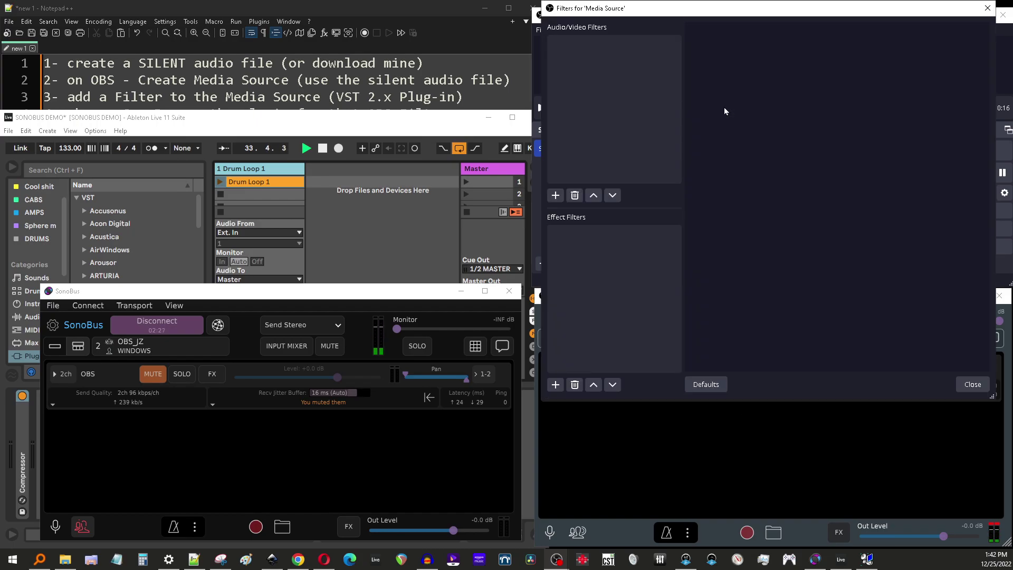
pyautogui.click(556, 196)
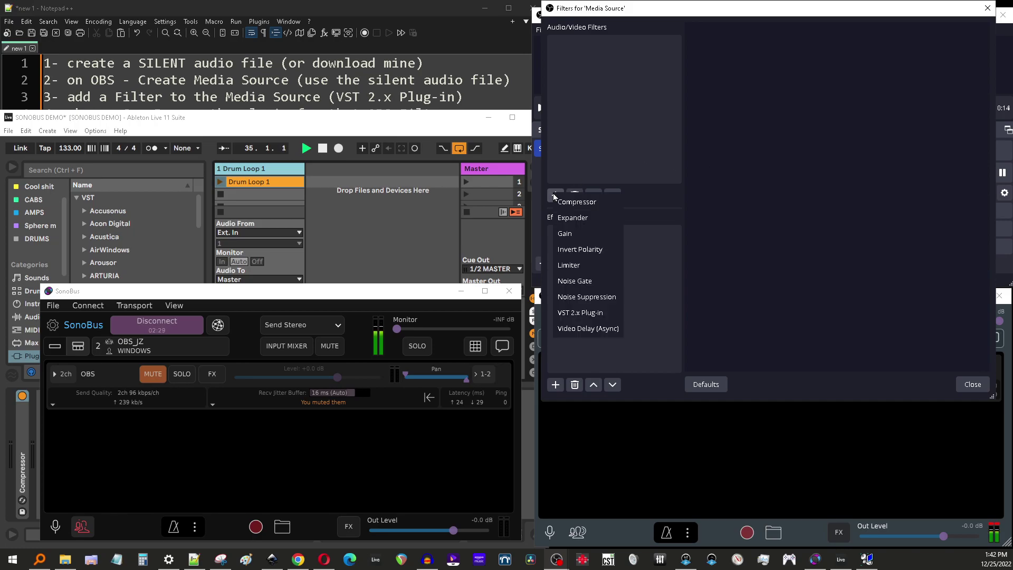
pyautogui.click(574, 315)
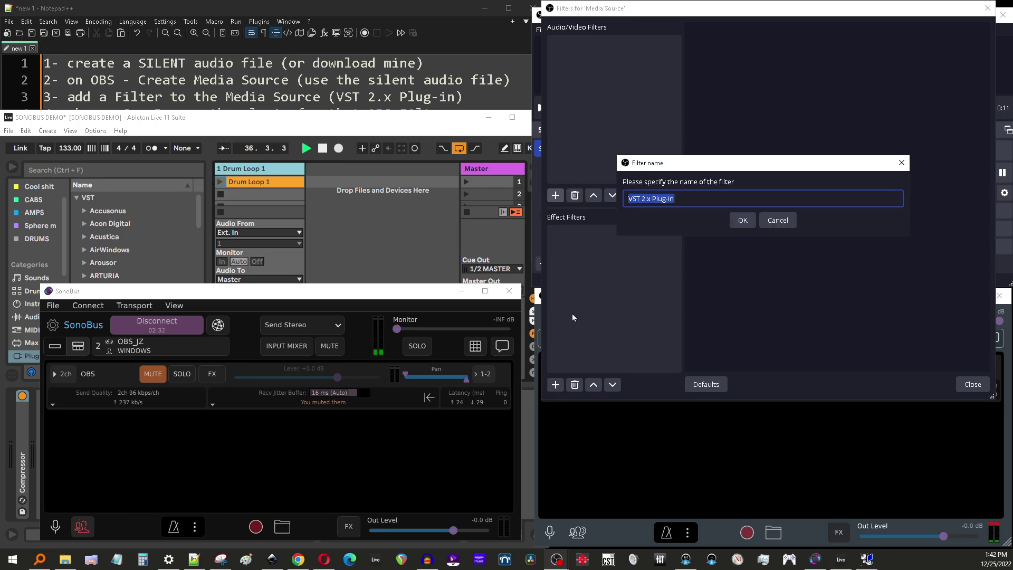
pyautogui.click(746, 222)
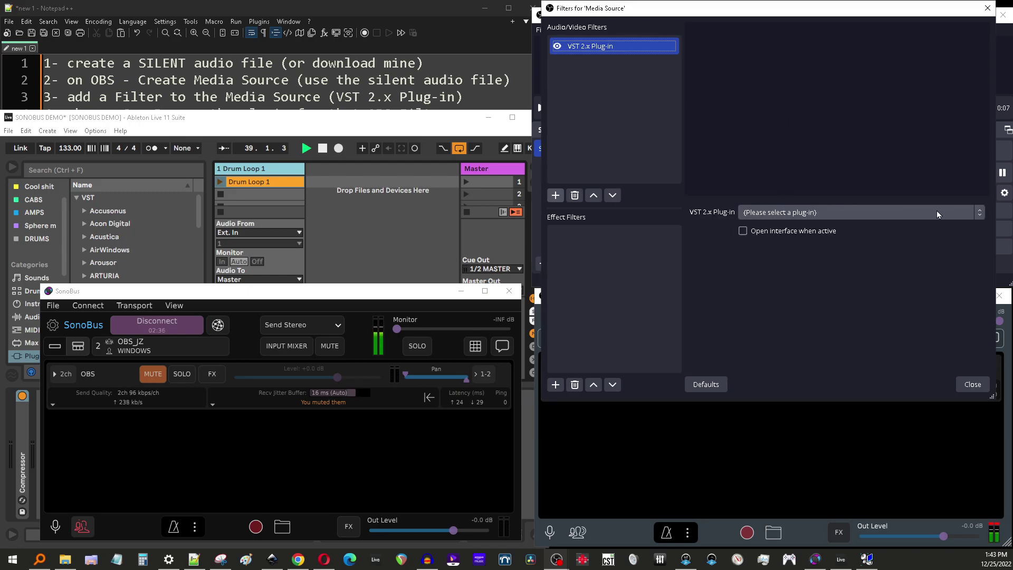
# - Choose SonoBus from the VST 2.x Plug-in filter's plug-in list
pyautogui.click(957, 215)
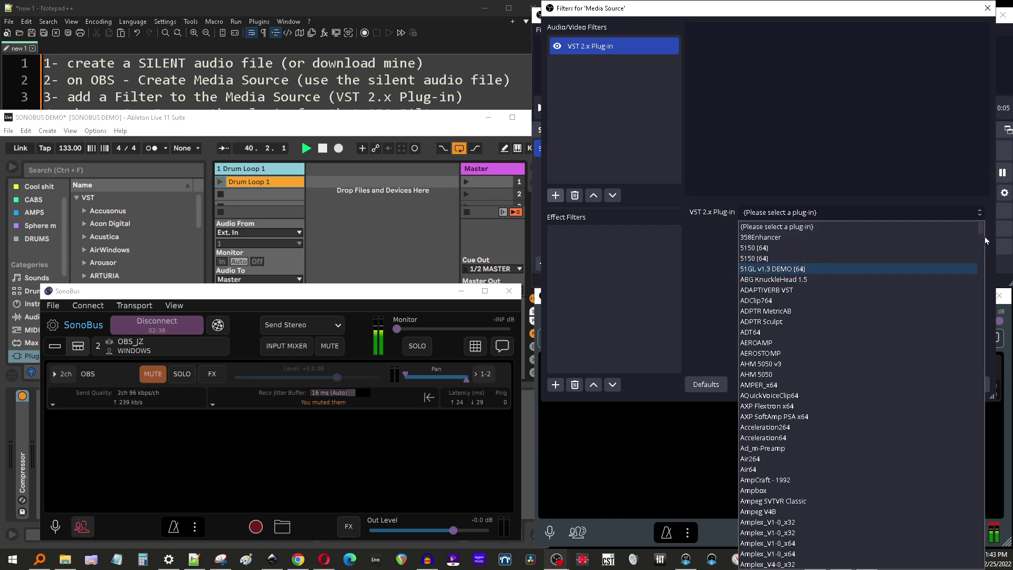
pyautogui.moveTo(980, 231); pyautogui.dragTo(993, 401)
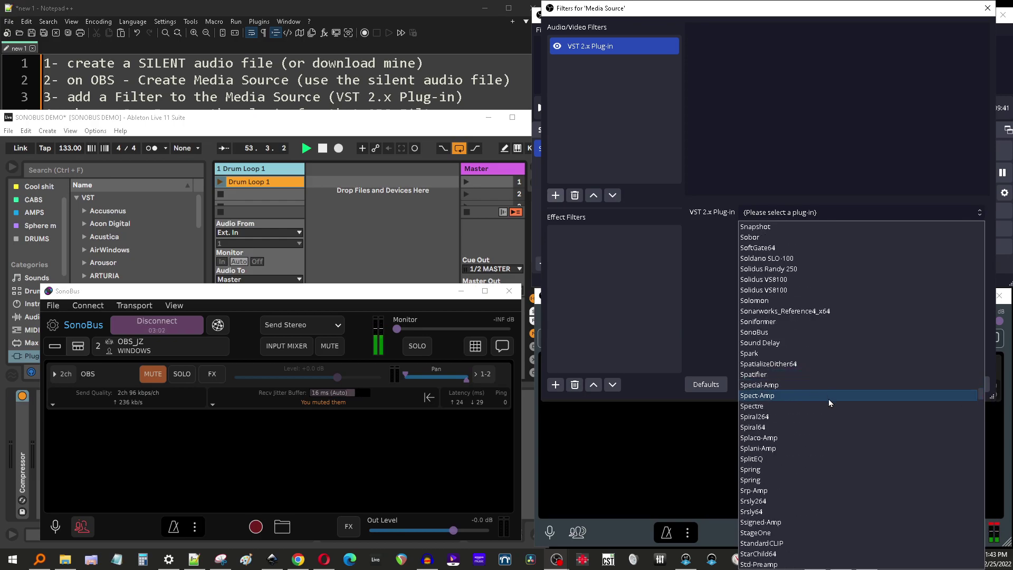
pyautogui.scroll(-5, 827, 417)
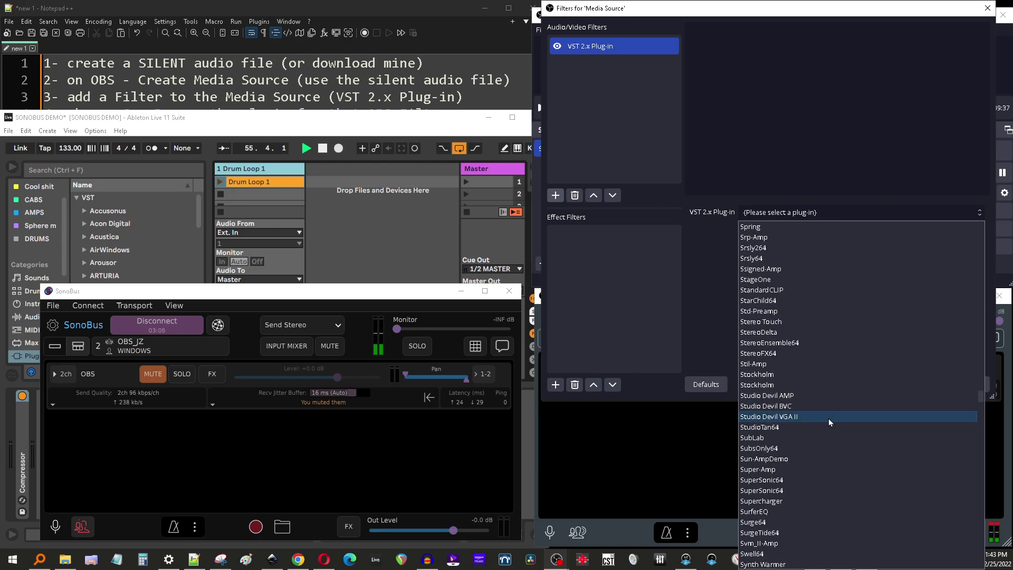
pyautogui.scroll(7, 844, 262)
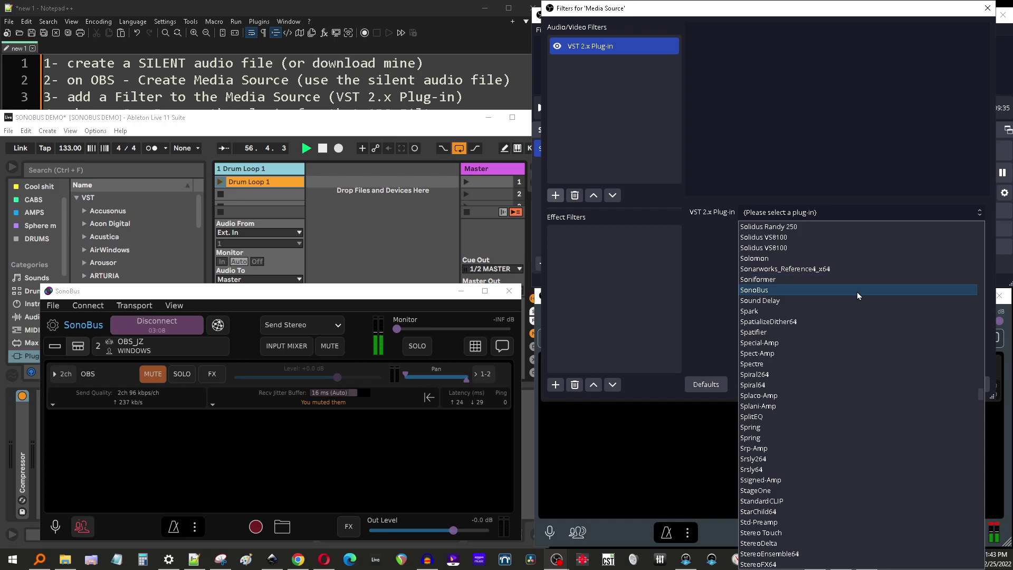
pyautogui.click(755, 291)
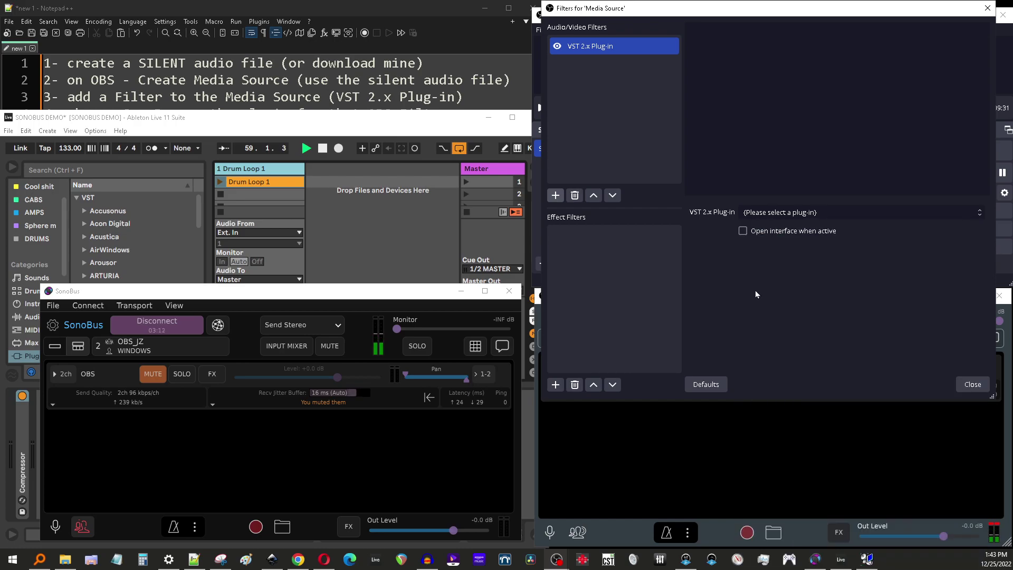
# - Open the SonoBus plug-in interface and move Ableton Live aside to focus it
pyautogui.click(775, 234)
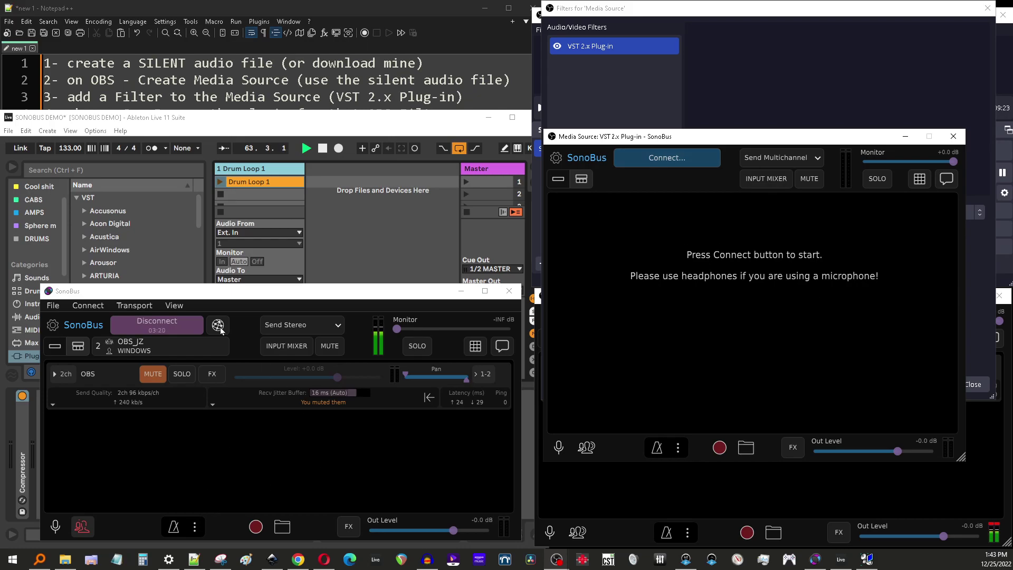
pyautogui.click(360, 233)
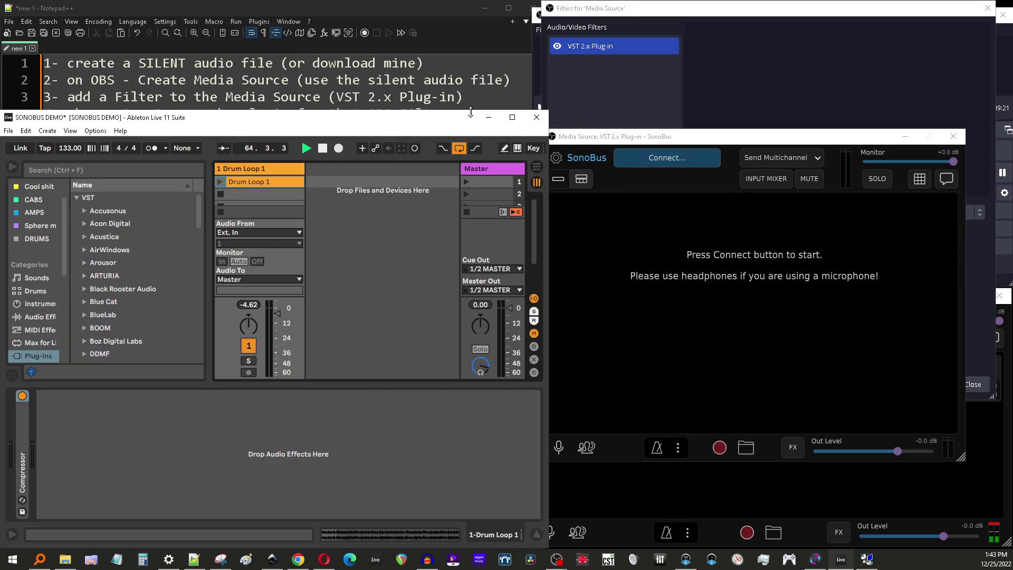
pyautogui.click(489, 117)
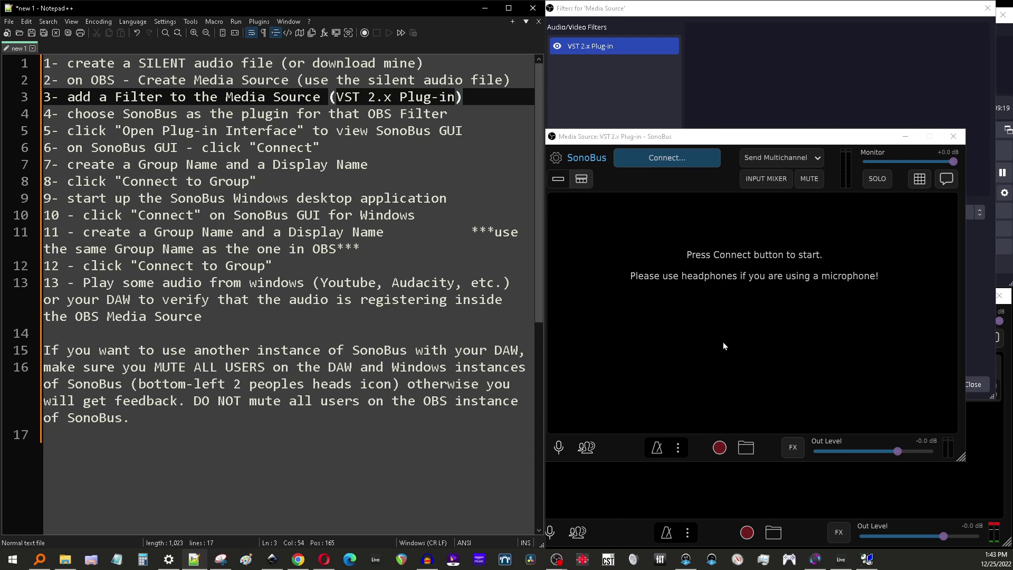
pyautogui.click(762, 138)
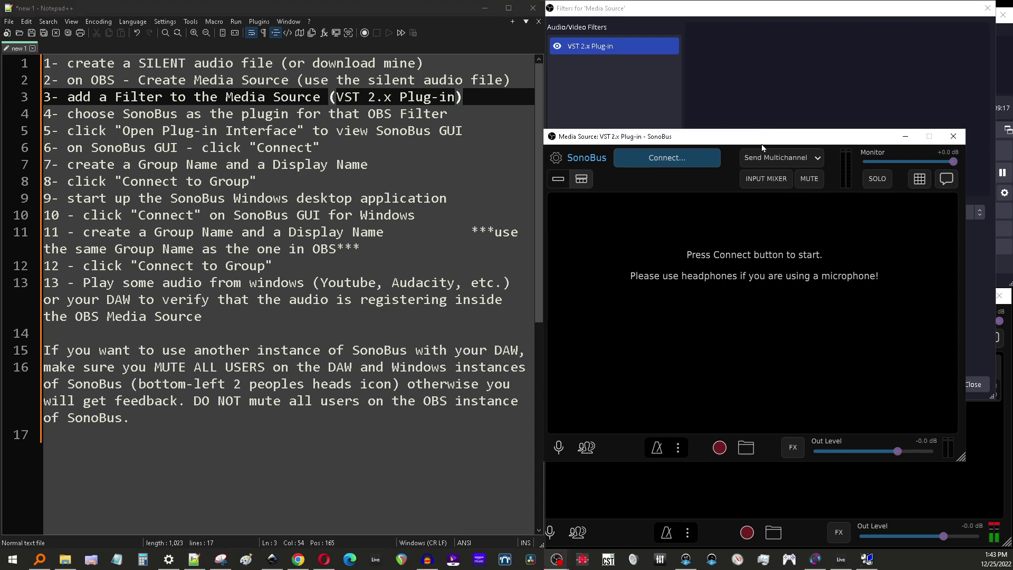
# - Connect the OBS SonoBus plug-in to group '123' with display name 'my obs'
pyautogui.click(668, 160)
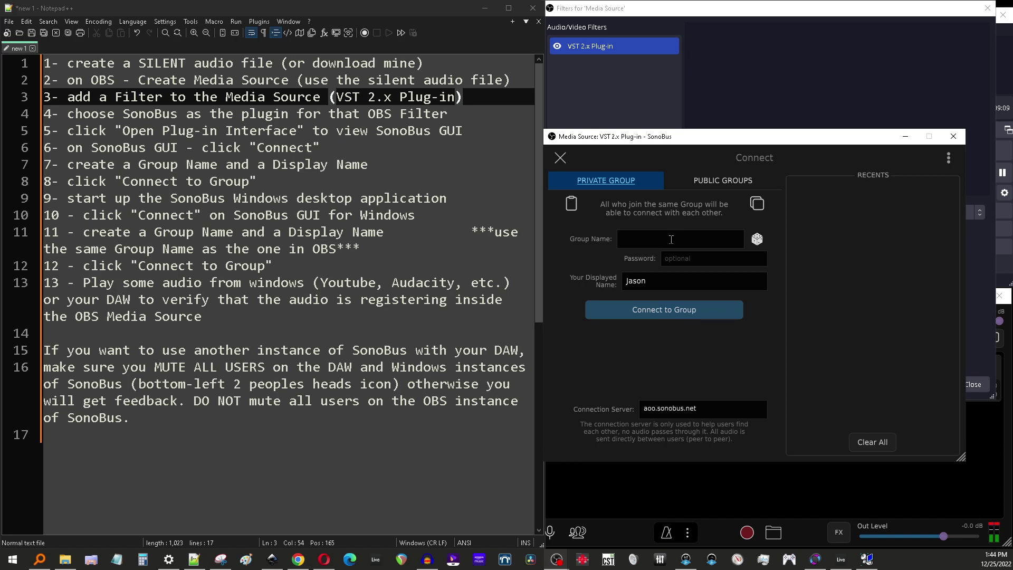
pyautogui.click(668, 239)
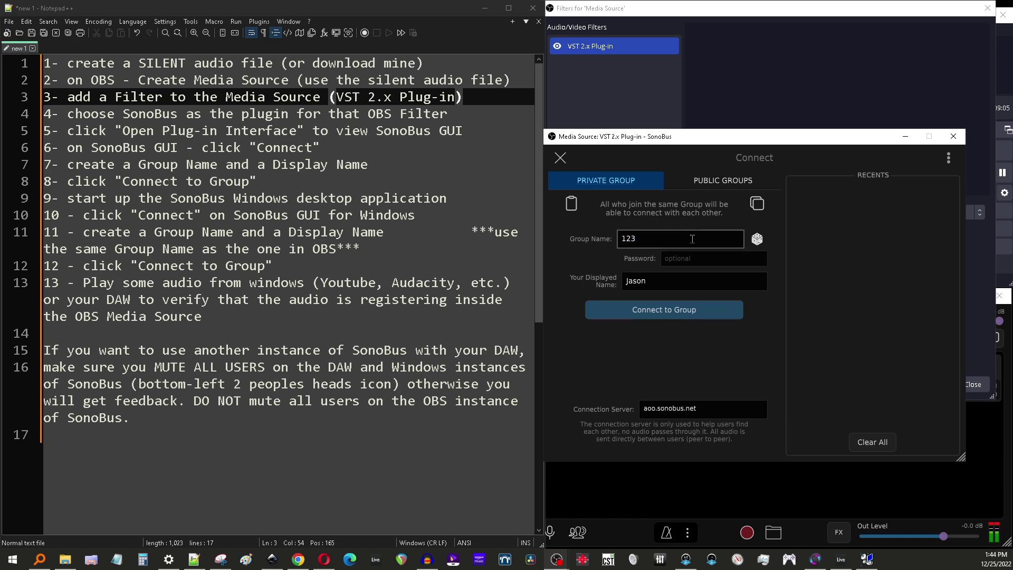
pyautogui.click(664, 280)
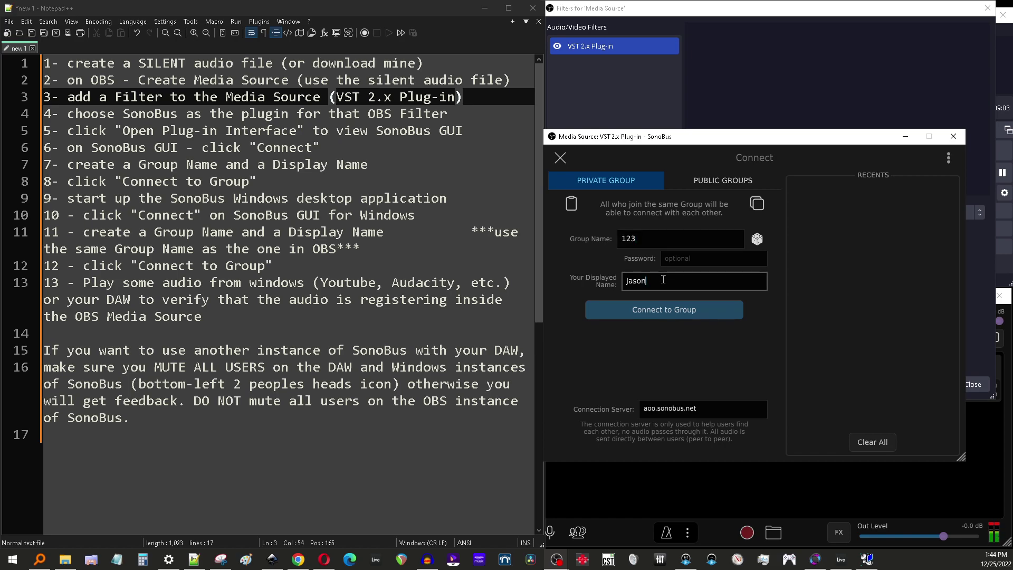
pyautogui.moveTo(663, 280); pyautogui.dragTo(603, 284)
pyautogui.write('my obs')
pyautogui.click(619, 311)
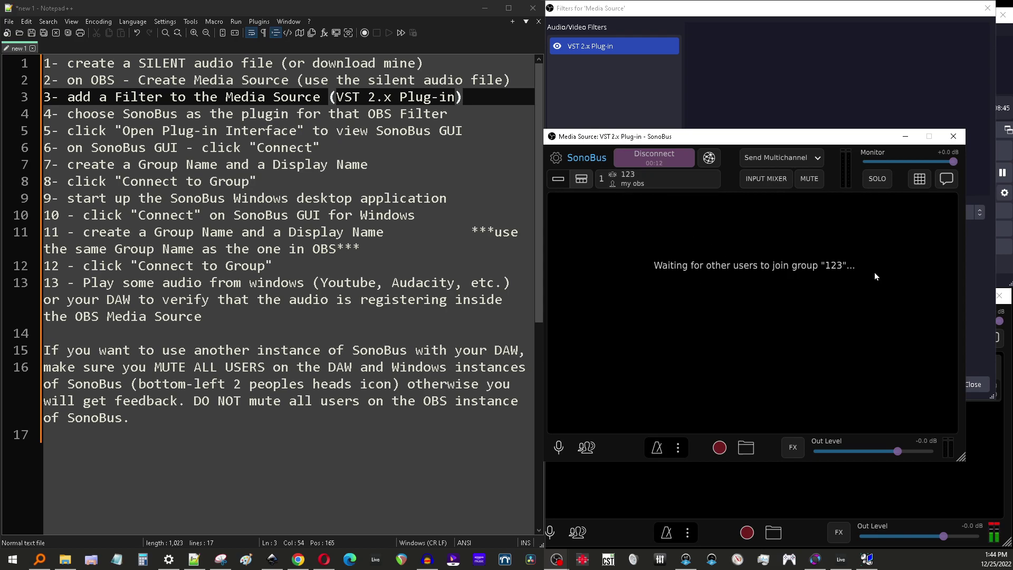
# - Show the SonoBus desktop app and close the Media Source filters and DAW Audio plug-in windows
pyautogui.click(818, 556)
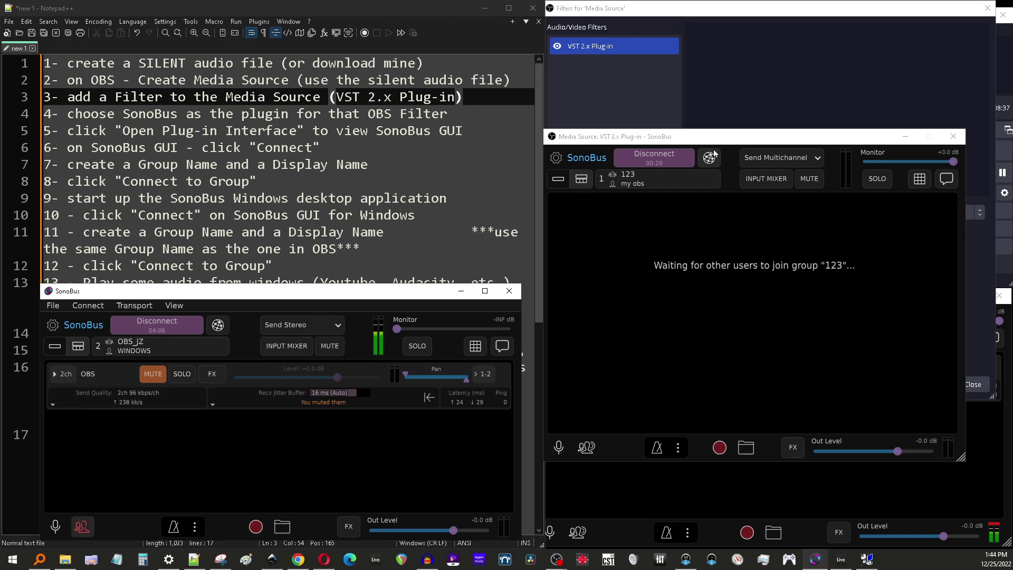
pyautogui.click(995, 11)
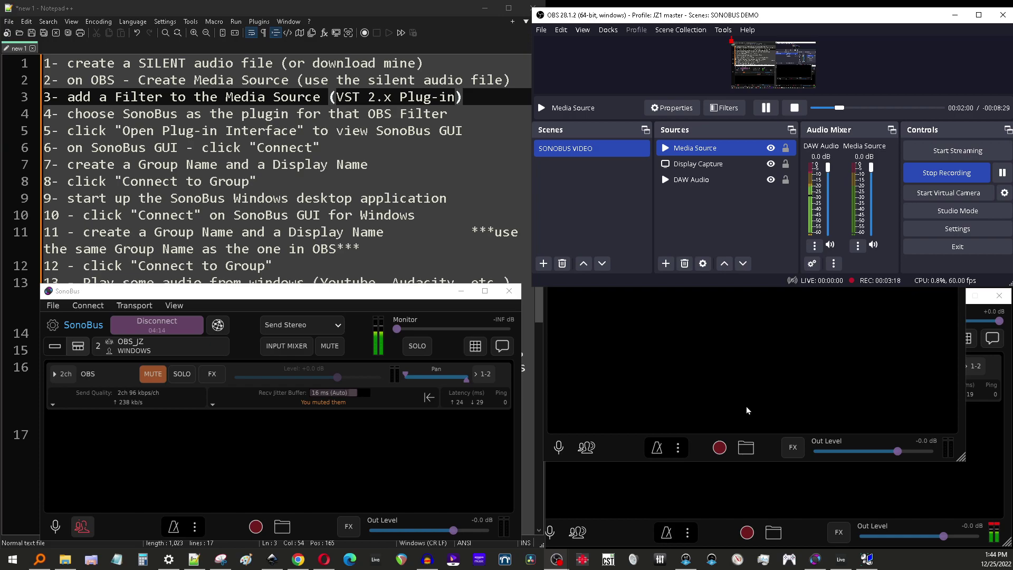
pyautogui.hotkey('alt', 'Tab')
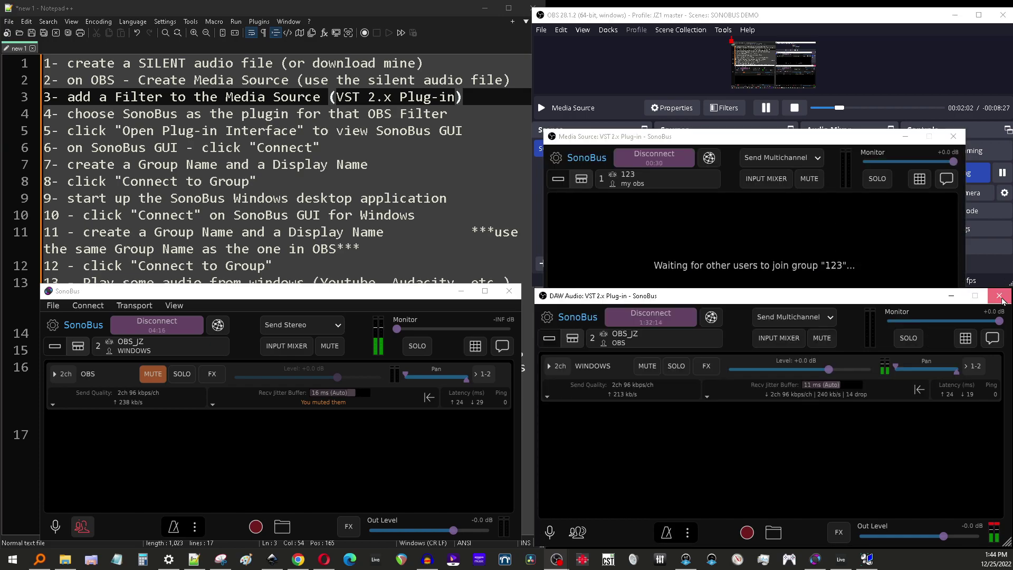
pyautogui.click(999, 296)
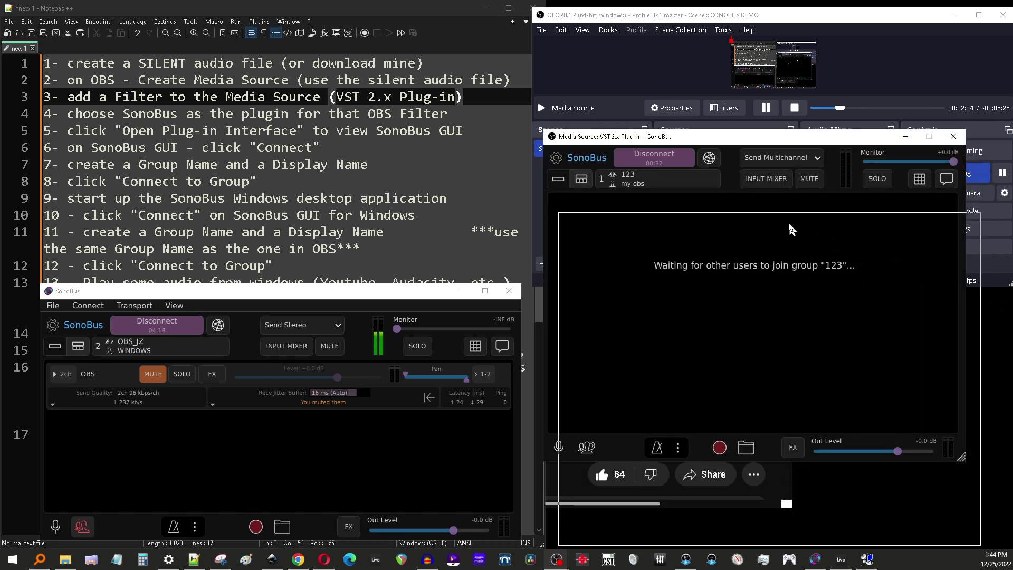
# - Shrink the Media Source's SonoBus window and move it to the lower right
pyautogui.moveTo(791, 229); pyautogui.dragTo(792, 232)
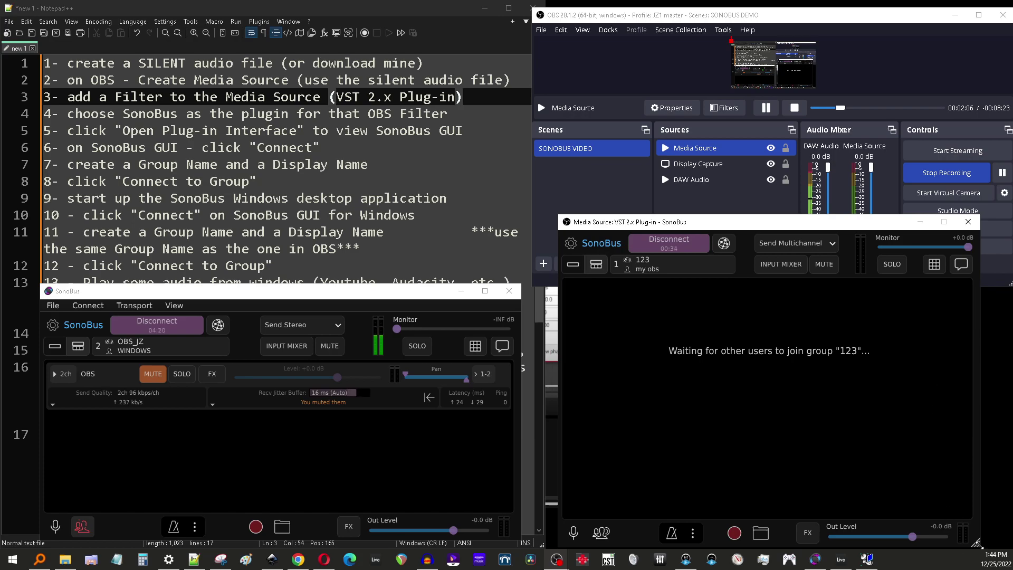
pyautogui.moveTo(976, 544); pyautogui.dragTo(958, 454)
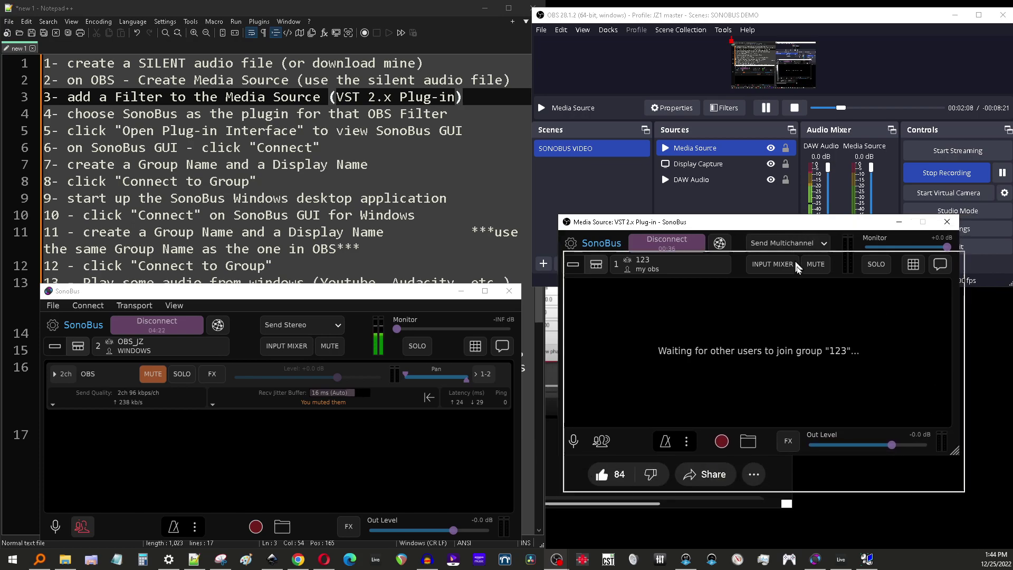
pyautogui.moveTo(659, 222); pyautogui.dragTo(667, 314)
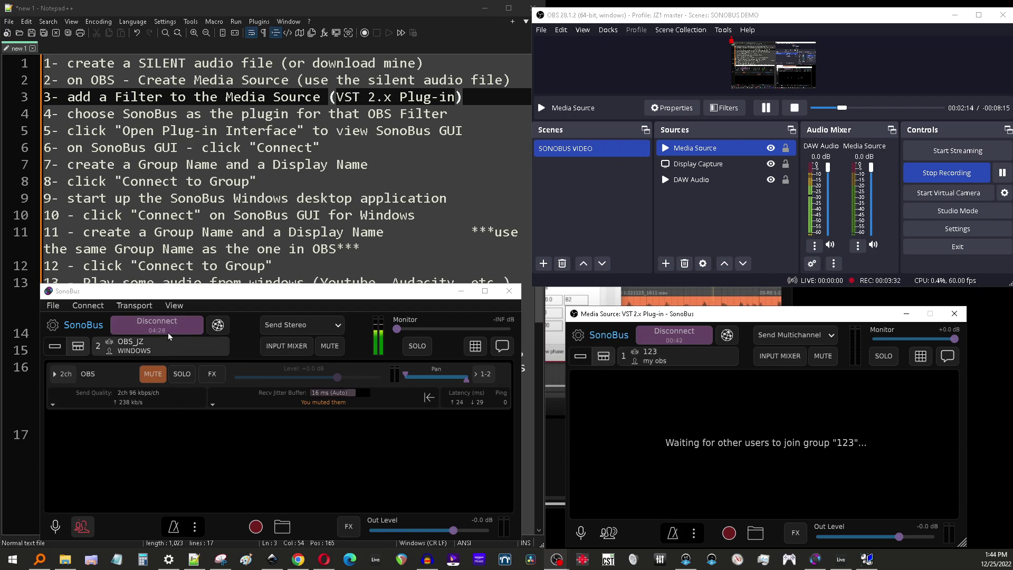
pyautogui.moveTo(179, 297); pyautogui.dragTo(175, 296)
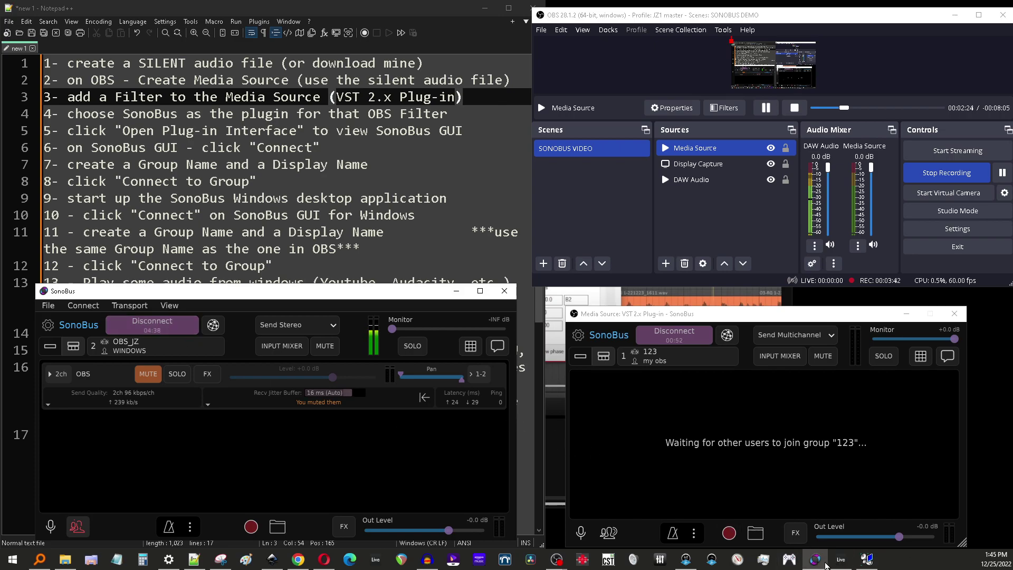
# - Move the SonoBus desktop app from group OBS_JZ into group '123'
pyautogui.click(135, 323)
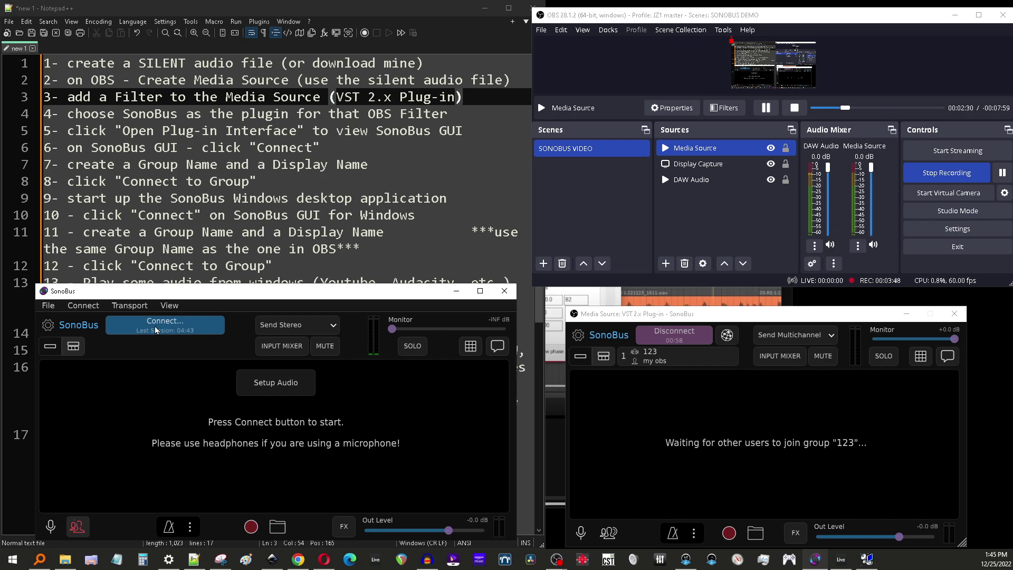
pyautogui.click(157, 330)
pyautogui.click(167, 392)
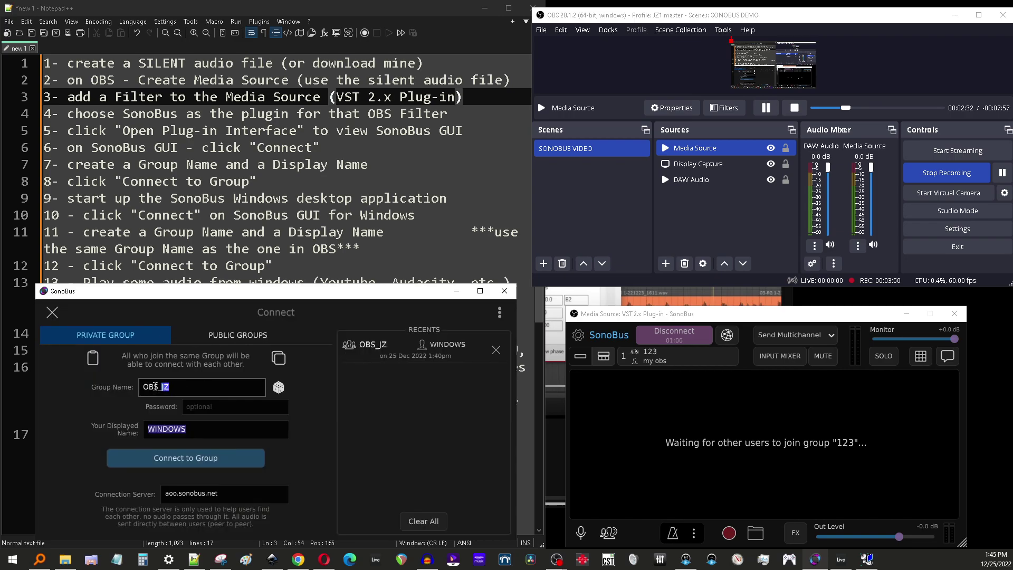
pyautogui.write('123')
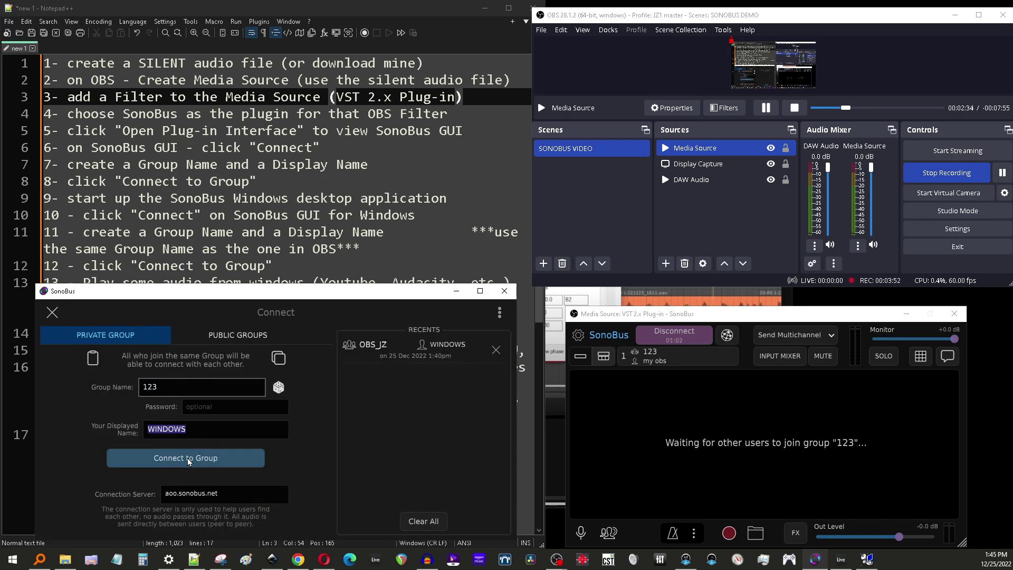
pyautogui.click(181, 462)
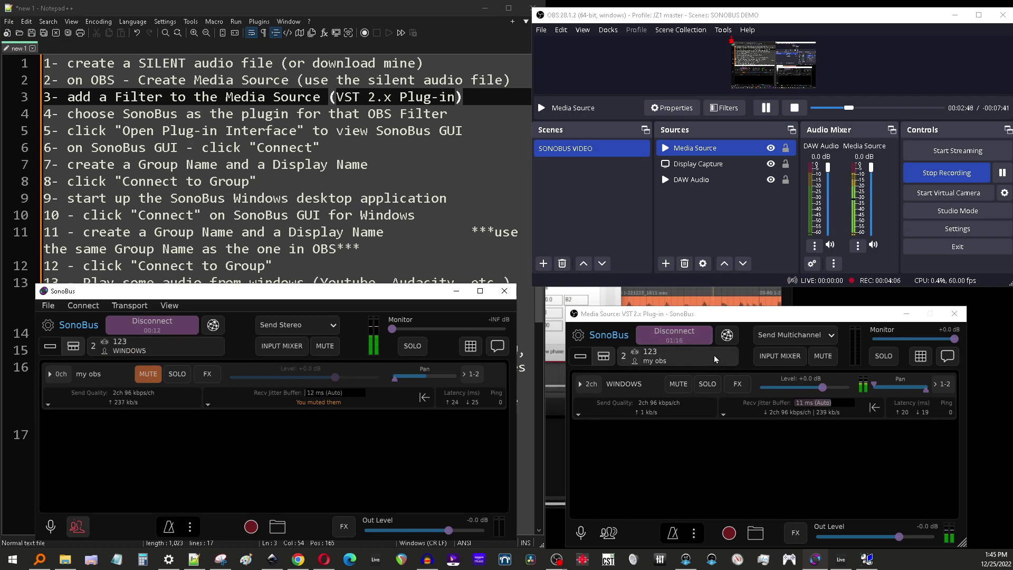
pyautogui.moveTo(724, 318); pyautogui.dragTo(723, 307)
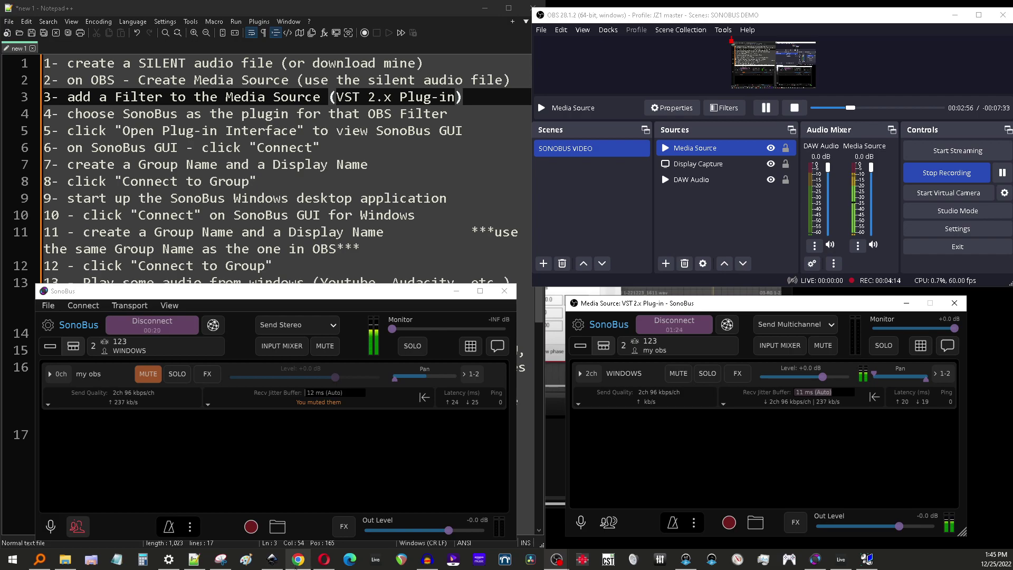
# - Play the metal IR pack video on YouTube in Opera
pyautogui.click(324, 559)
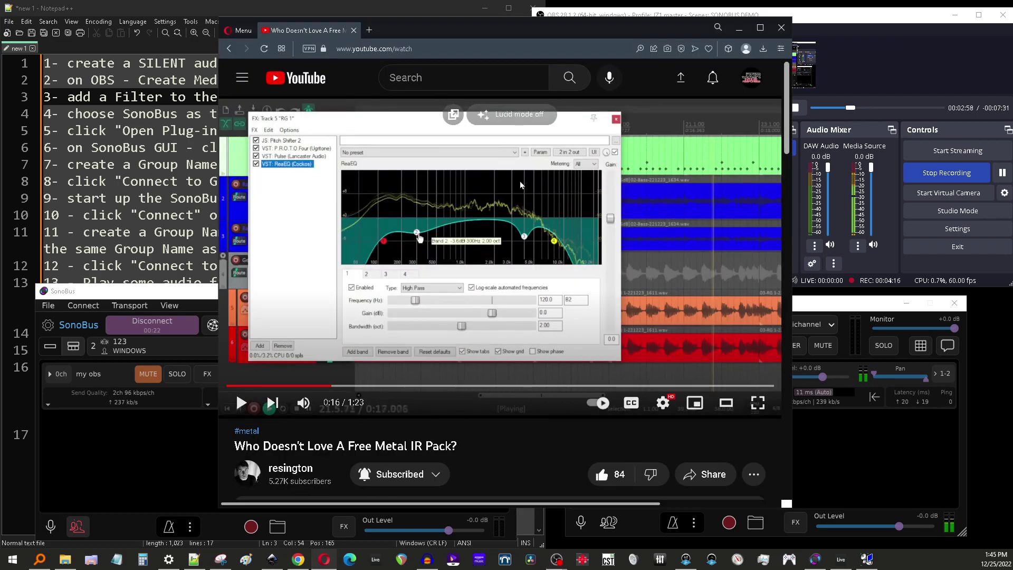
pyautogui.click(514, 198)
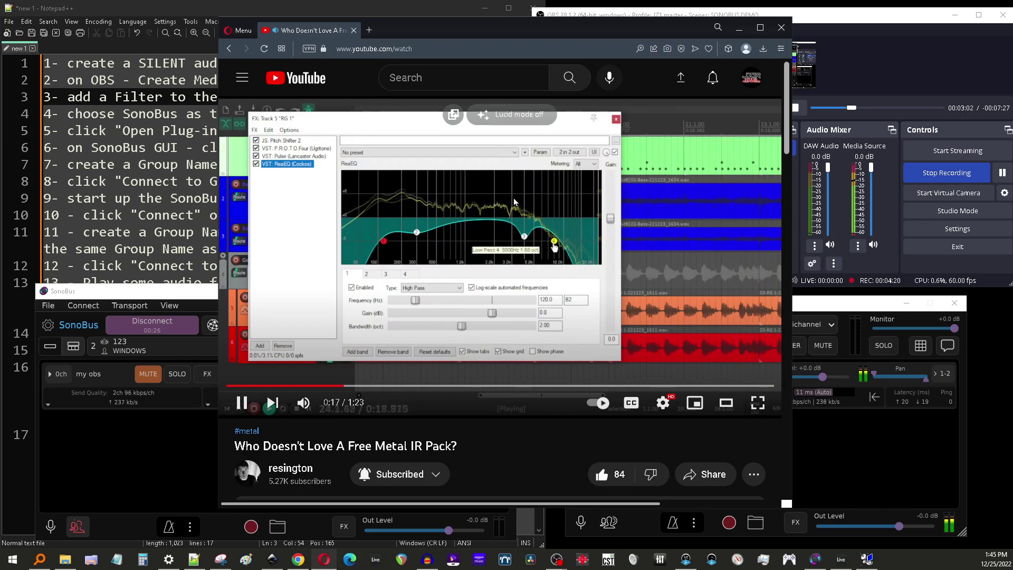
pyautogui.click(499, 257)
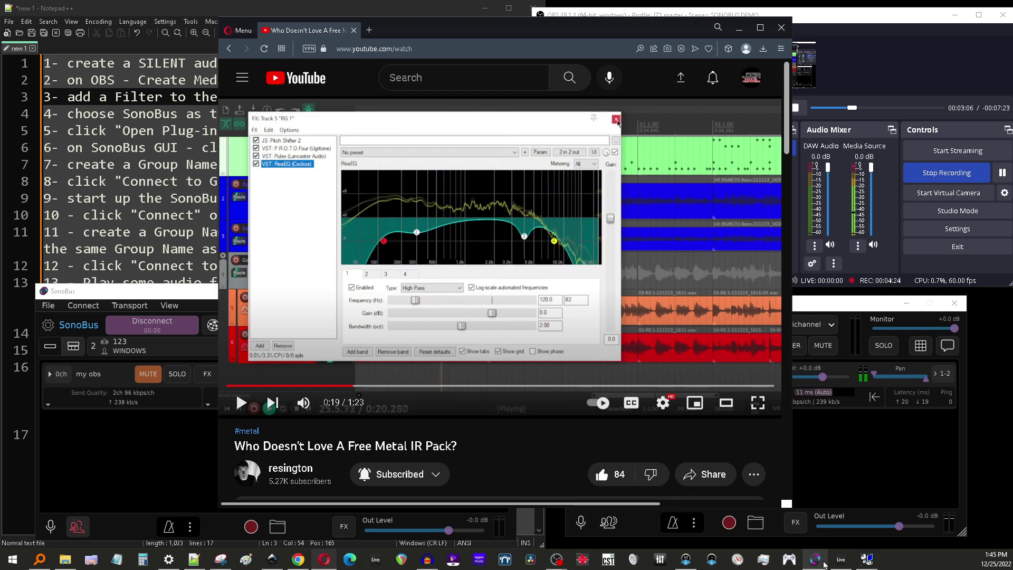
# - Play the Audacity track from about 31 seconds as test audio
pyautogui.click(427, 560)
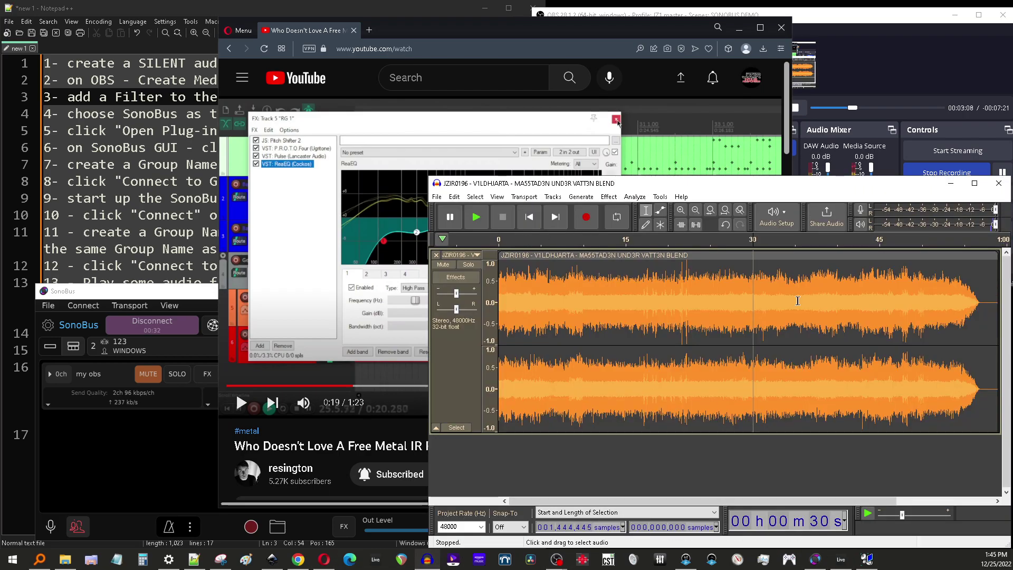
pyautogui.click(766, 311)
pyautogui.press('space')
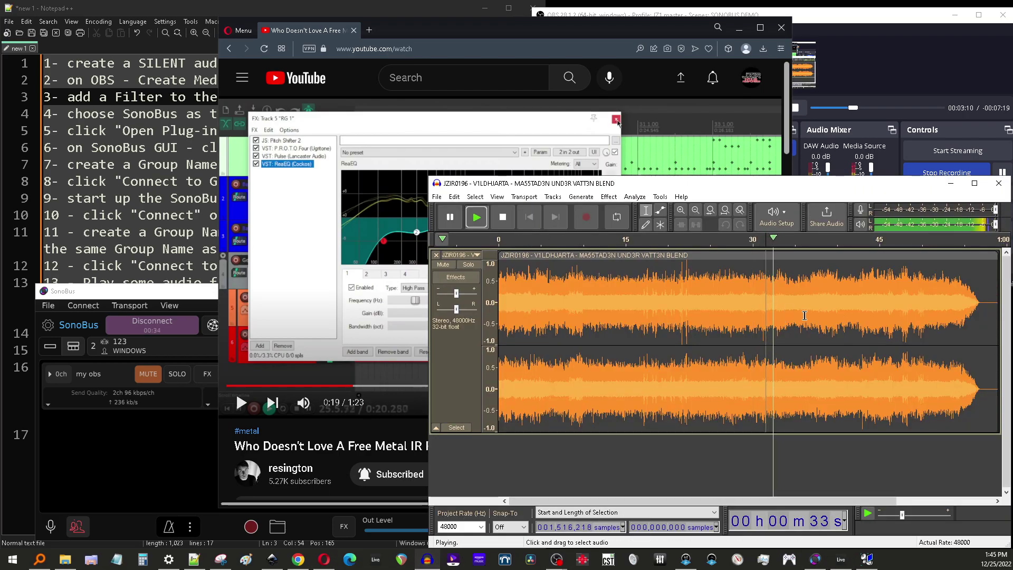
# - Move Audacity aside, then launch and stop the Drum Loop 1 clip in Ableton Live
pyautogui.click(950, 184)
pyautogui.click(841, 560)
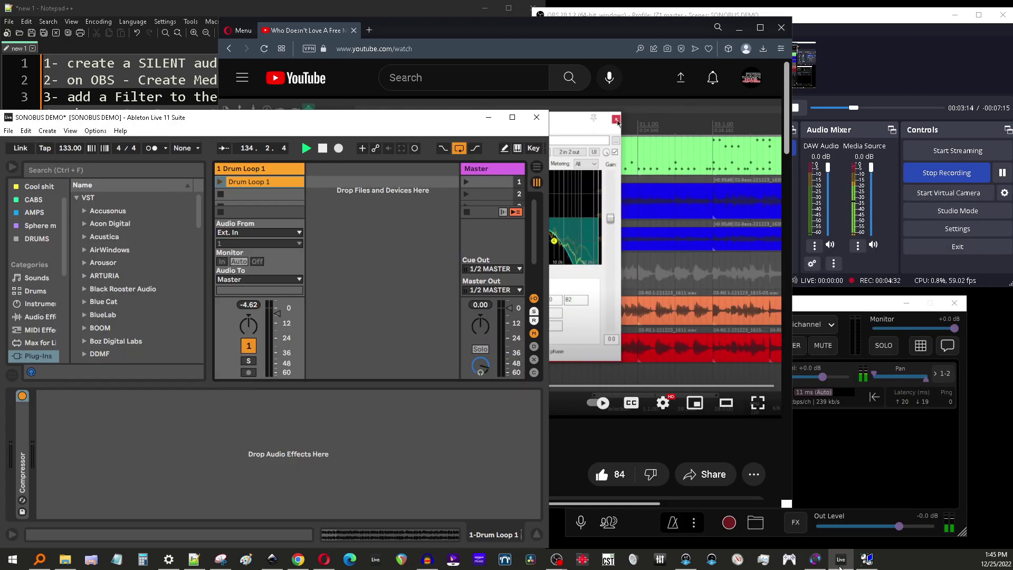
pyautogui.click(222, 184)
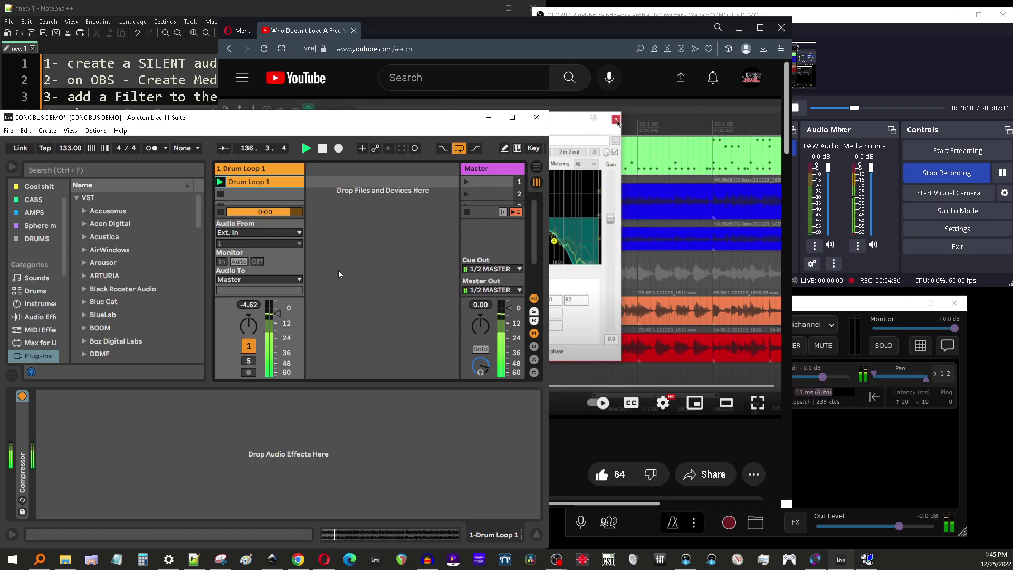
pyautogui.press('space')
# - Select the Master track, hide the browser and minimize the Ableton window
pyautogui.click(496, 191)
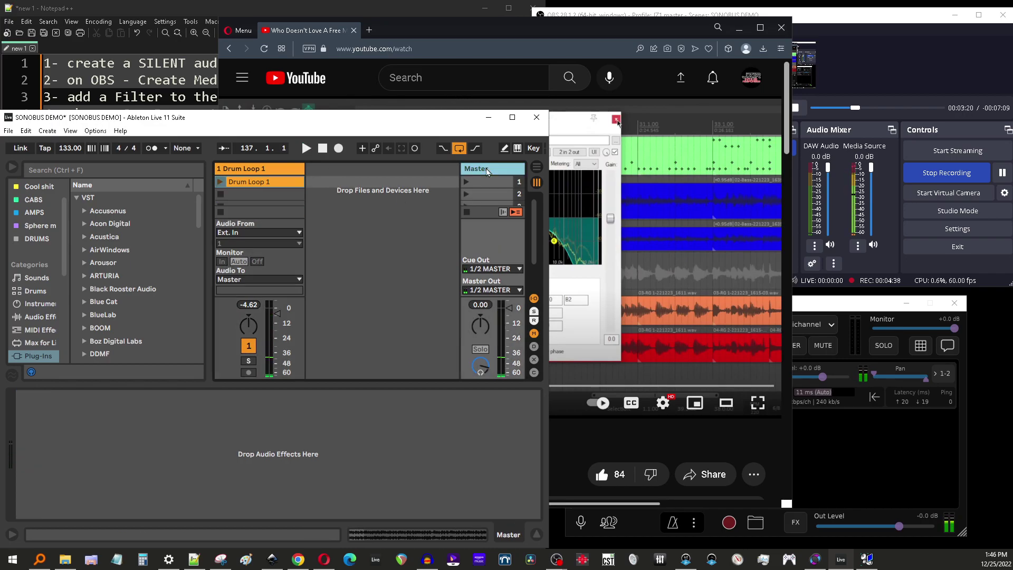
pyautogui.click(12, 167)
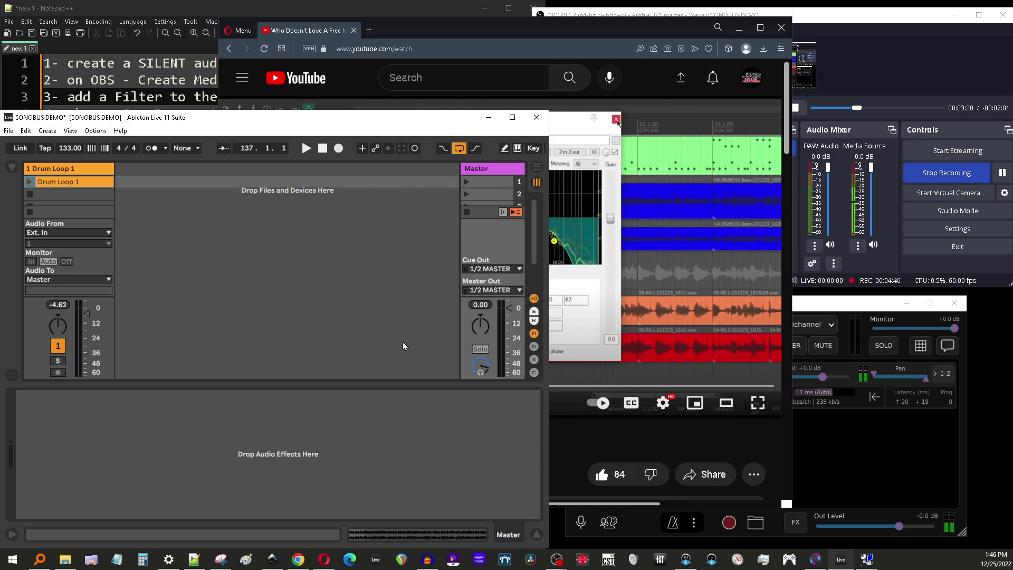
pyautogui.click(486, 124)
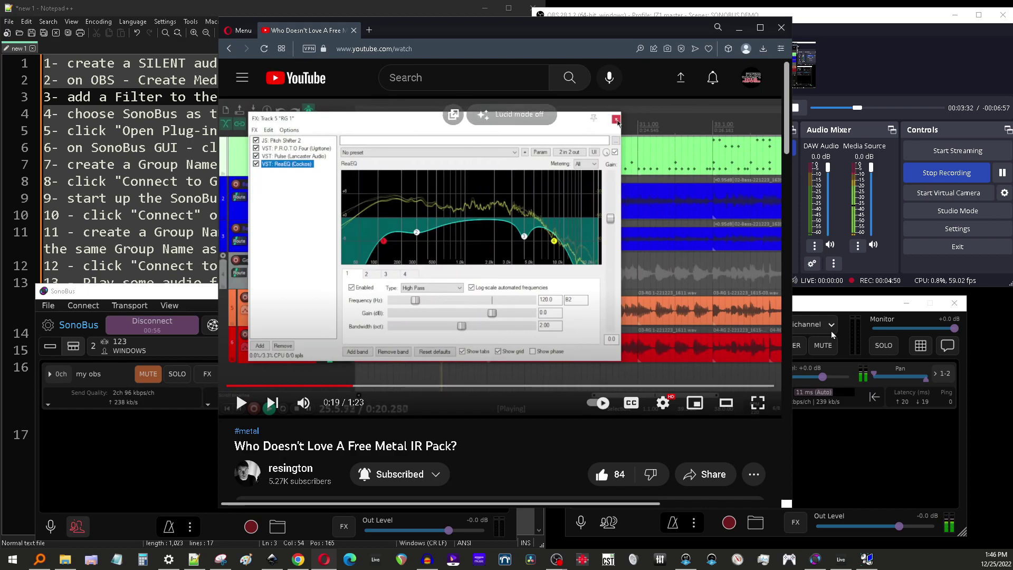
# - Bring OBS and its Media Source SonoBus plug-in forward, then the Notepad++ setup instructions
pyautogui.click(874, 23)
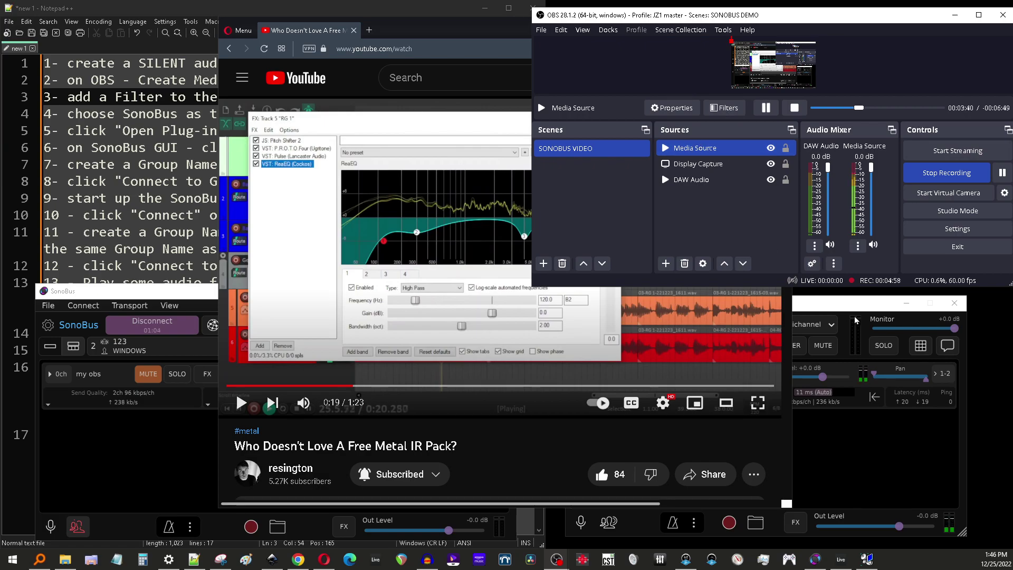
pyautogui.click(828, 306)
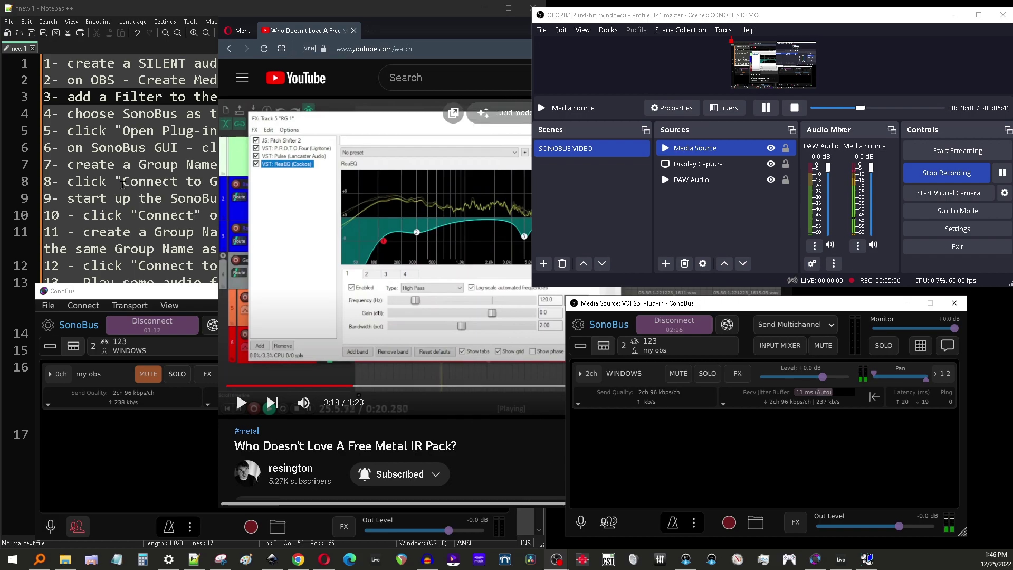
pyautogui.click(115, 164)
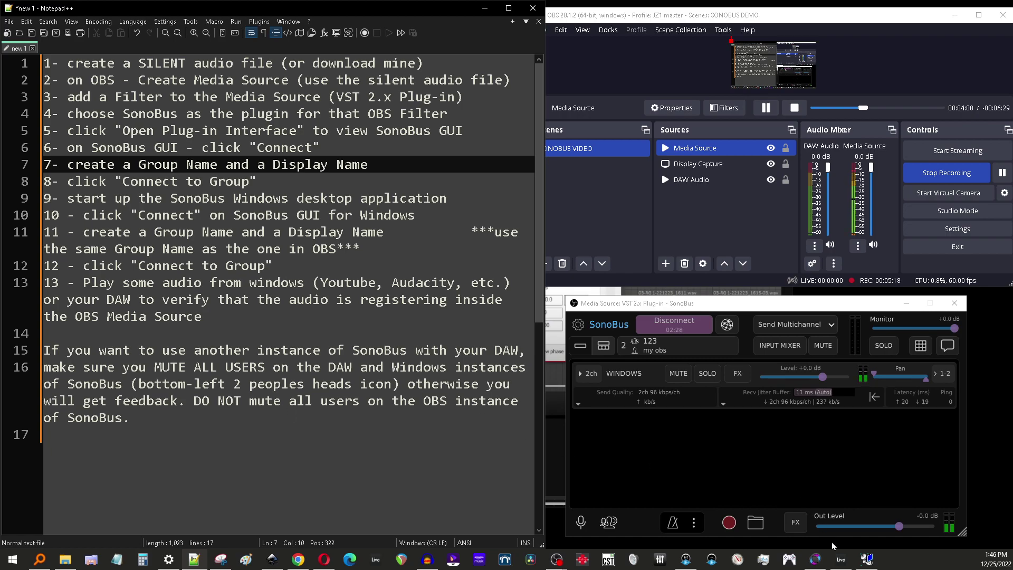
pyautogui.moveTo(841, 567)
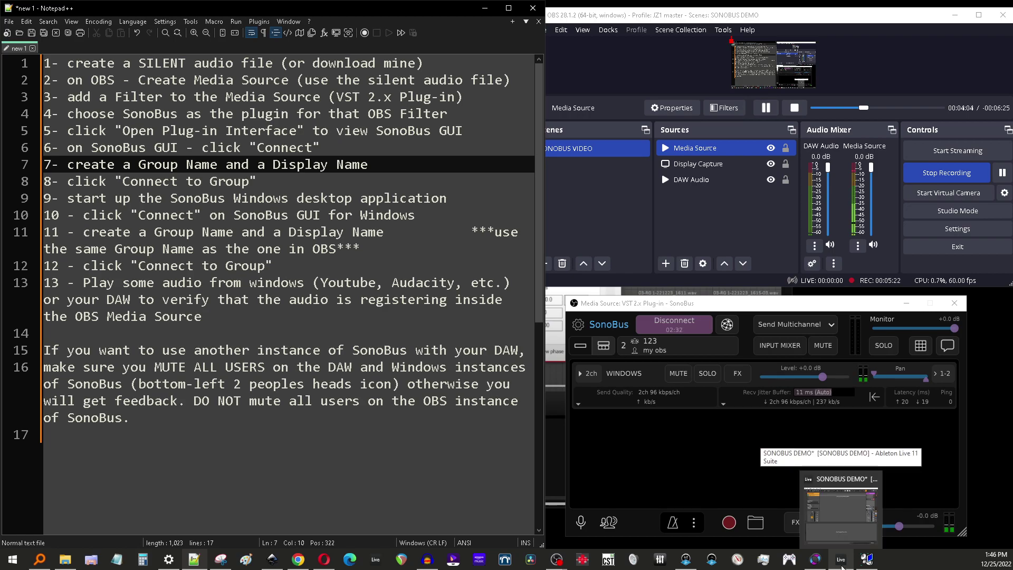
# - Move the UAD Console window lower, nudge the ISO ONE fader to about -3.2 dB, then return to Ableton
pyautogui.click(841, 566)
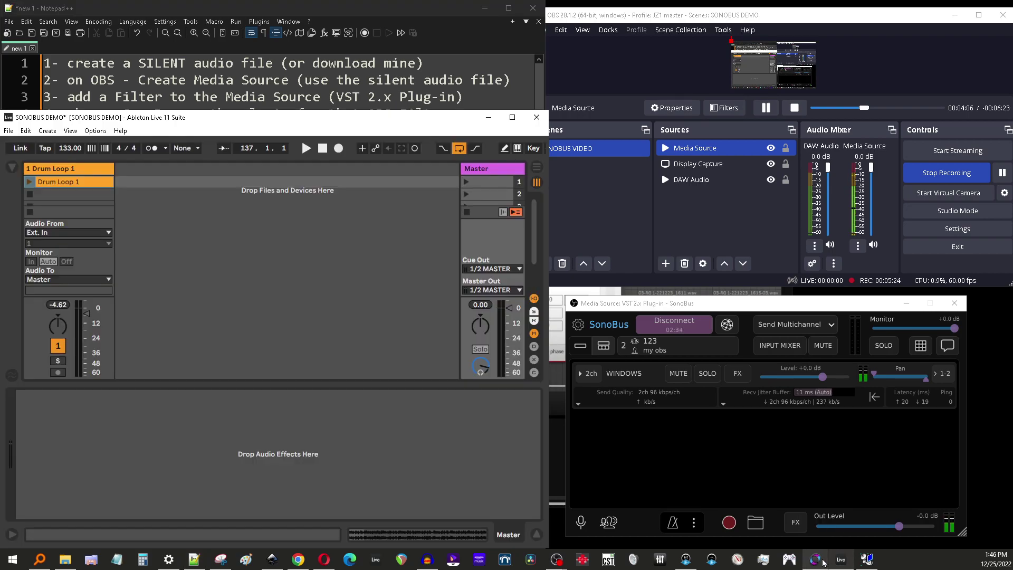
pyautogui.click(686, 559)
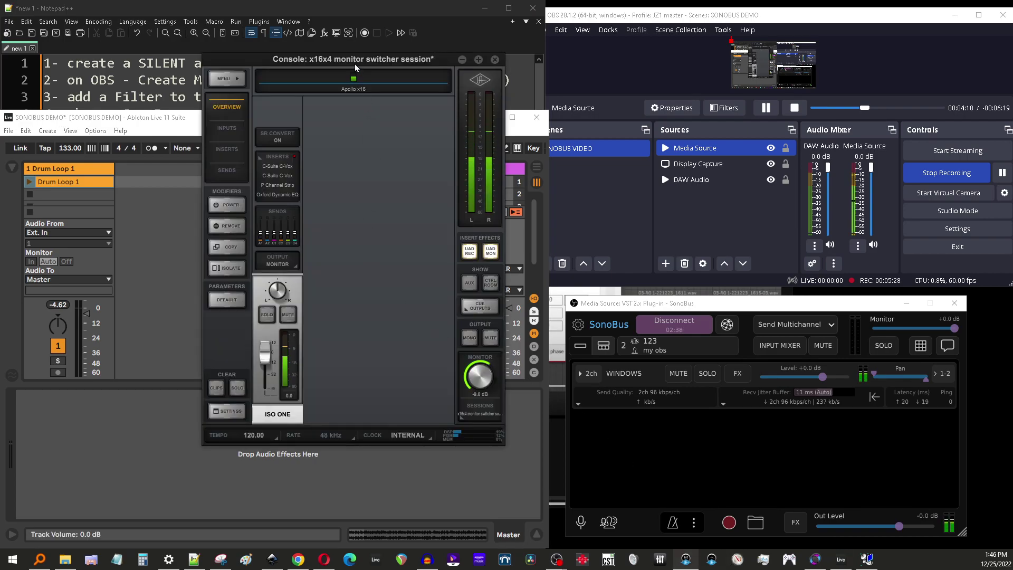
pyautogui.moveTo(355, 65); pyautogui.dragTo(371, 143)
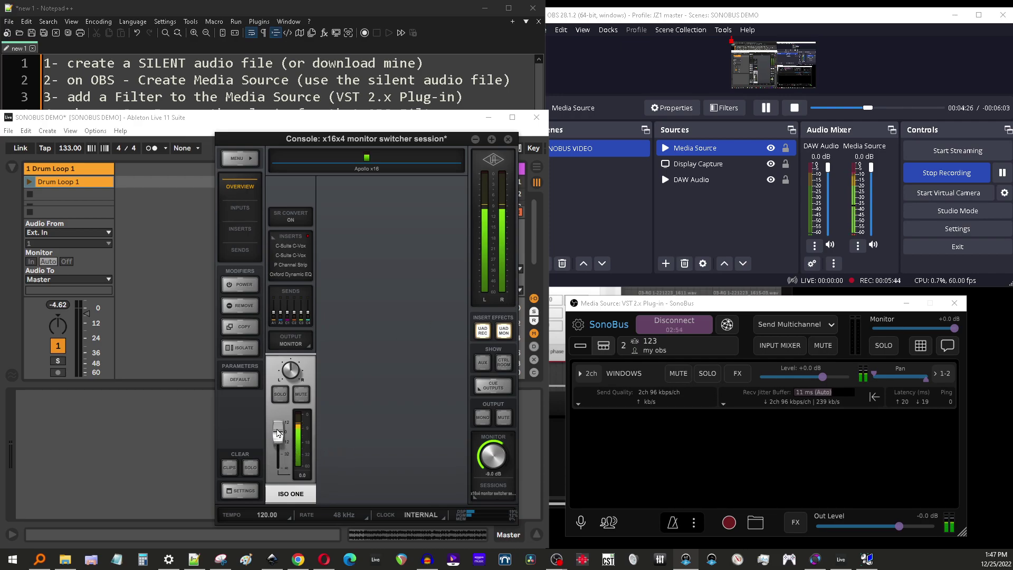
pyautogui.moveTo(276, 436); pyautogui.dragTo(280, 436)
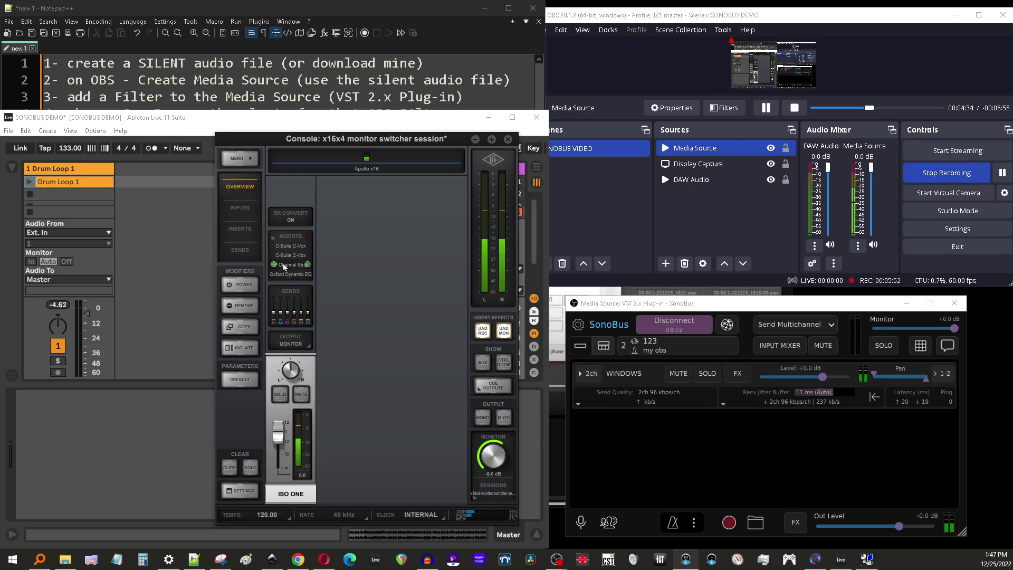
pyautogui.click(159, 207)
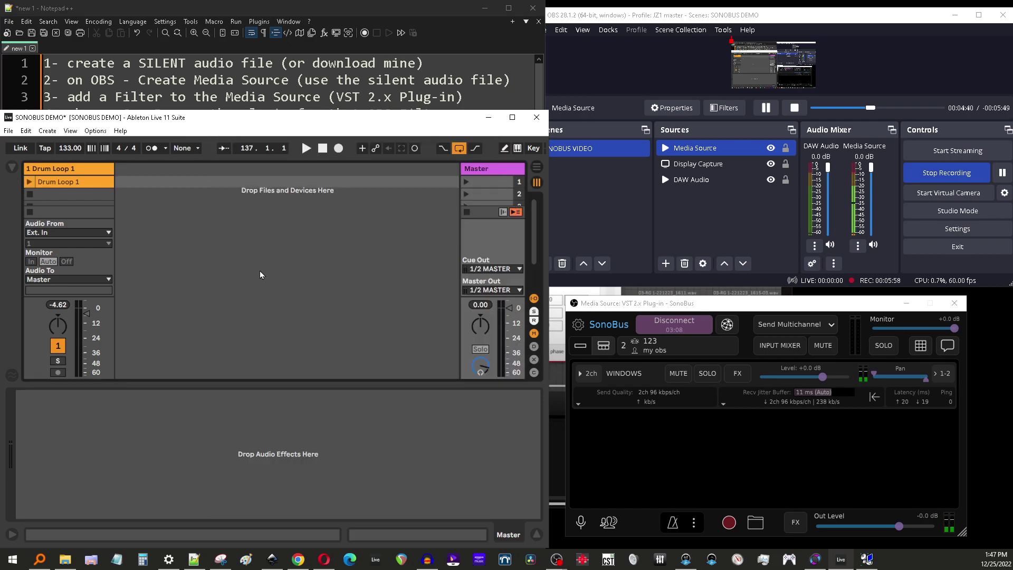
# - Insert a new audio track with input 9 IOS ONE and arm it for recording
pyautogui.rightClick(140, 171)
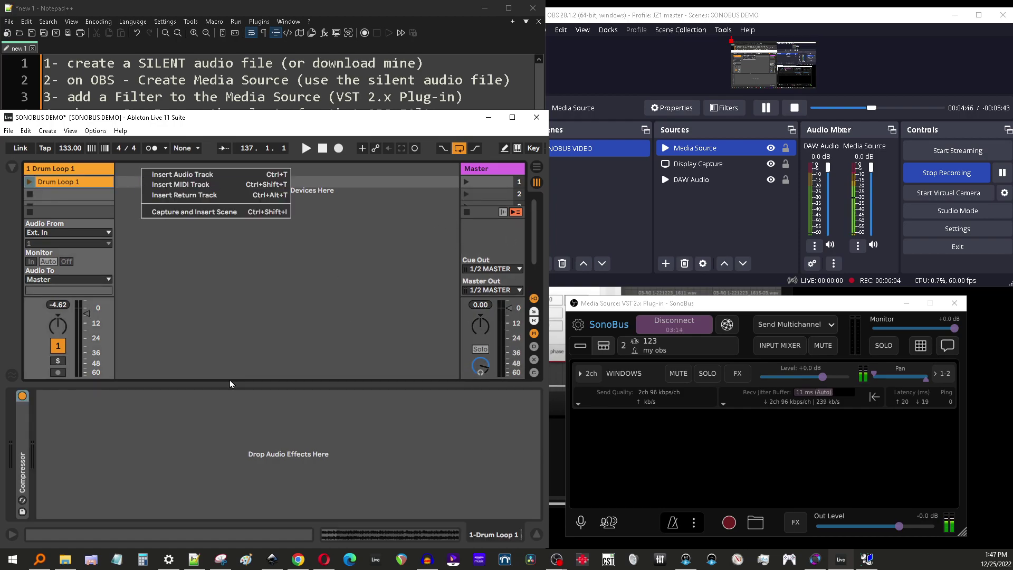
pyautogui.click(180, 176)
pyautogui.click(171, 244)
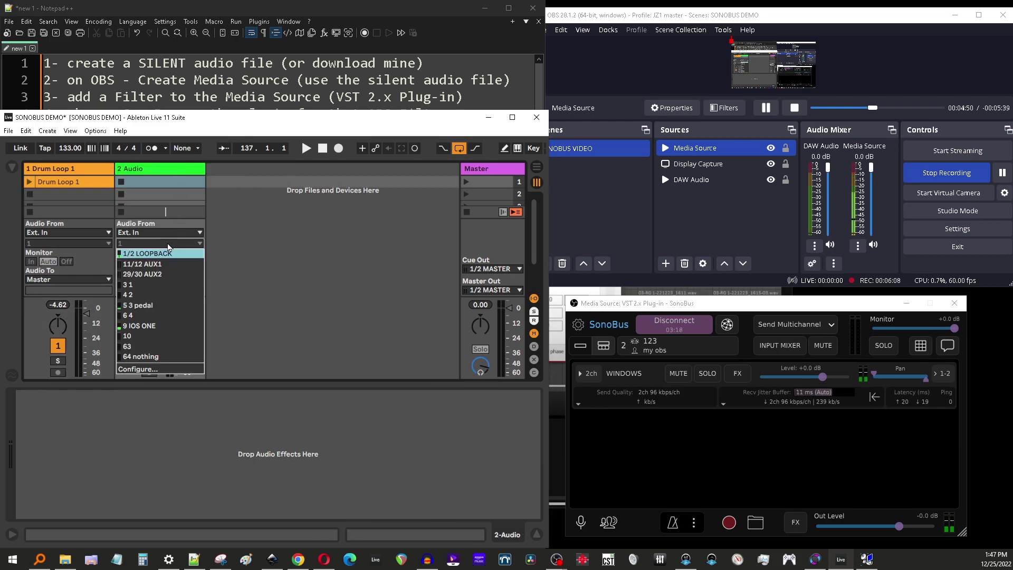
pyautogui.click(157, 330)
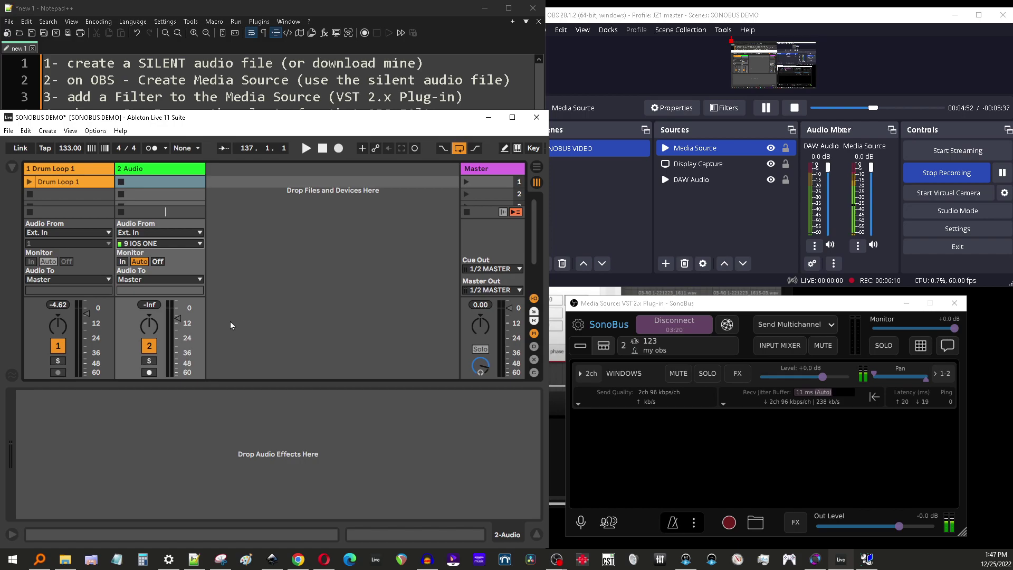
pyautogui.click(150, 372)
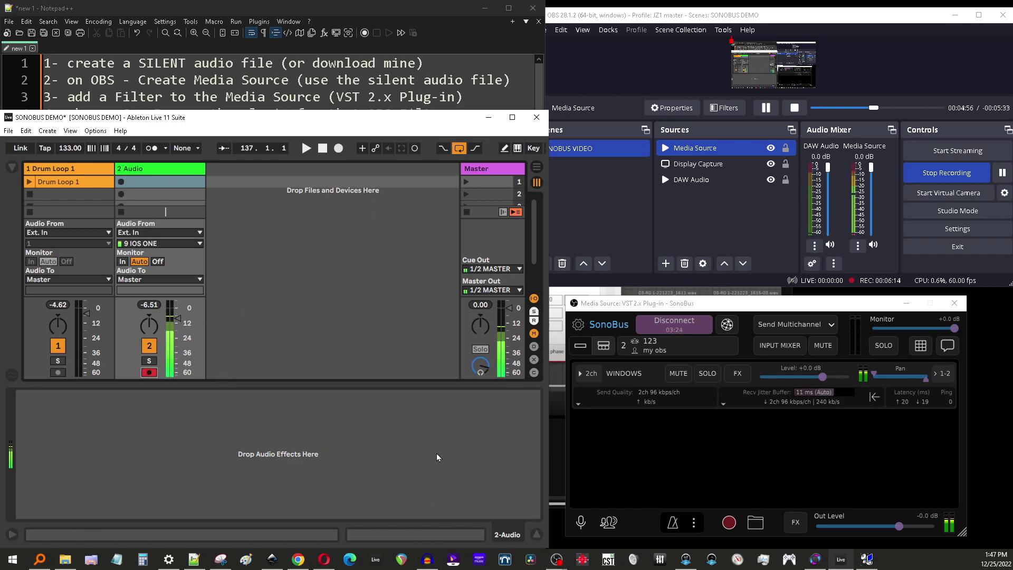
# - Pull the ISO ONE fader down in UAD Console and check the 2 Audio track still meters input
pyautogui.click(685, 559)
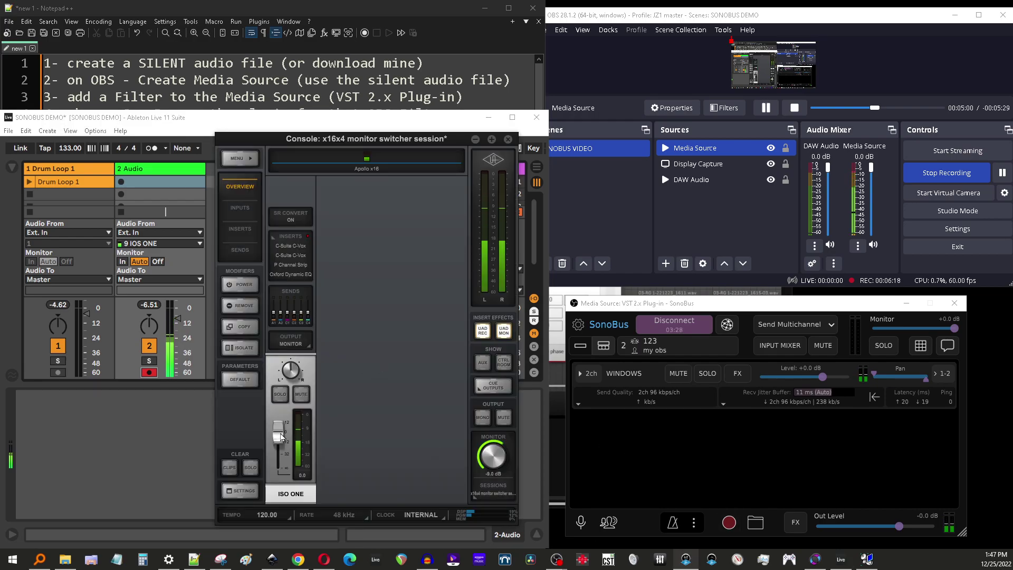
pyautogui.moveTo(278, 434); pyautogui.dragTo(278, 467)
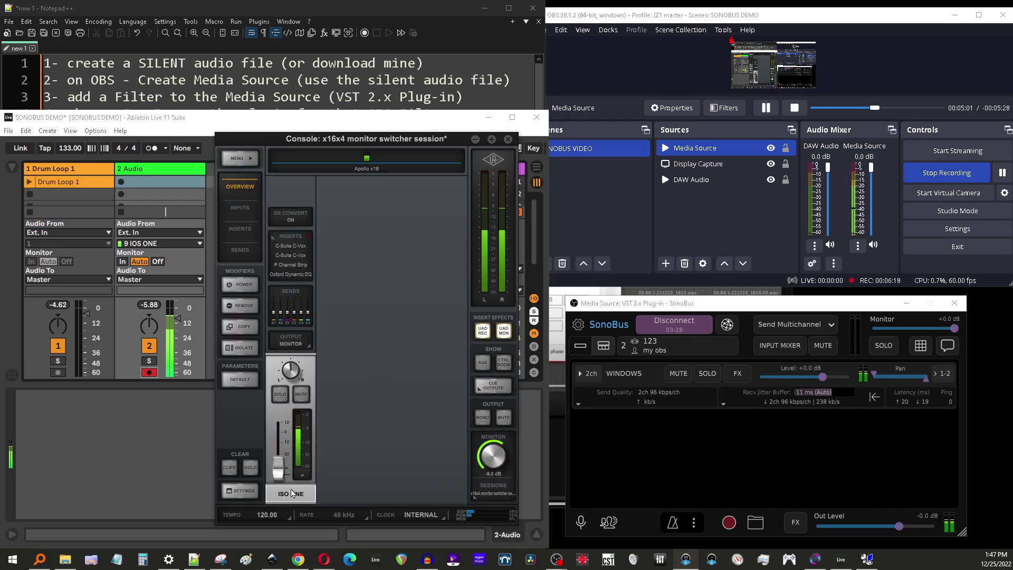
pyautogui.click(166, 315)
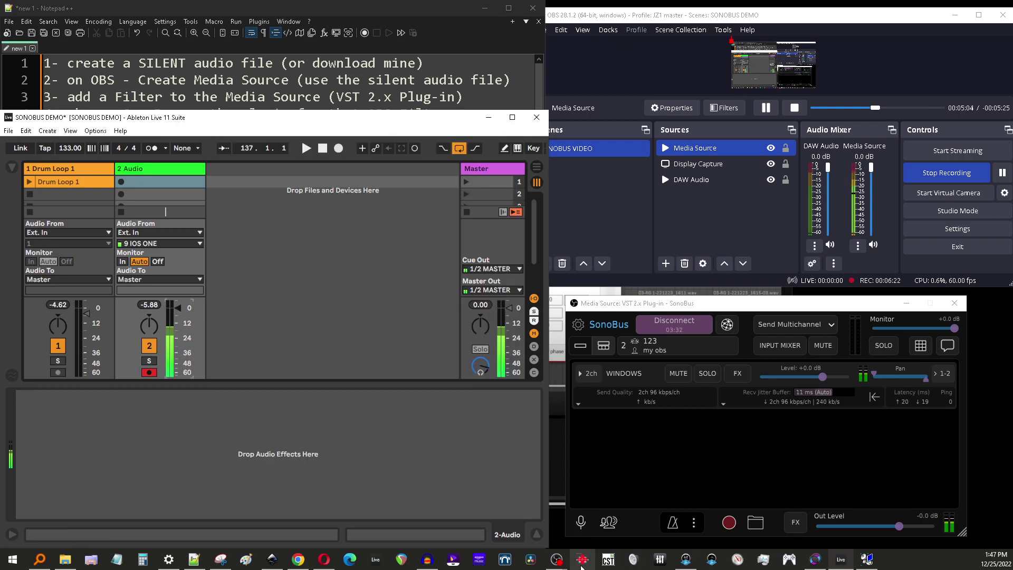
pyautogui.click(685, 560)
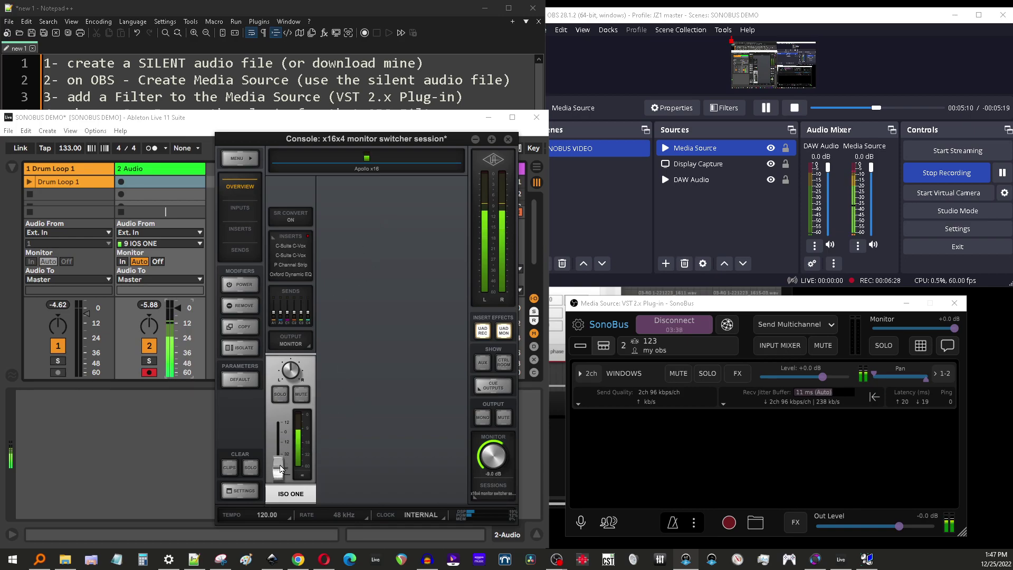
pyautogui.moveTo(279, 467); pyautogui.dragTo(282, 478)
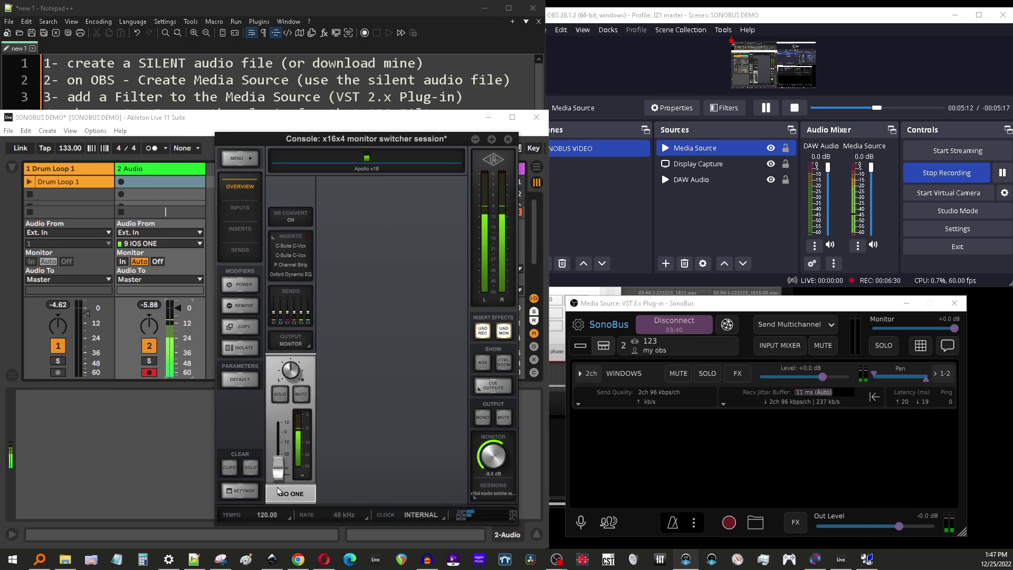
pyautogui.click(476, 139)
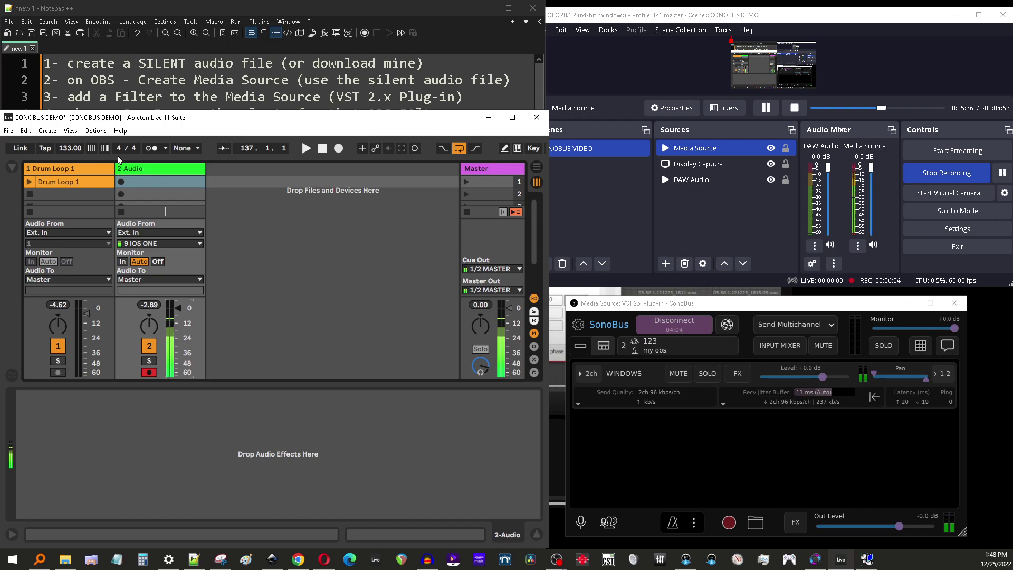
# - Search the browser for 'sonobu' and load SonoBus network audio onto the Master track
pyautogui.click(11, 167)
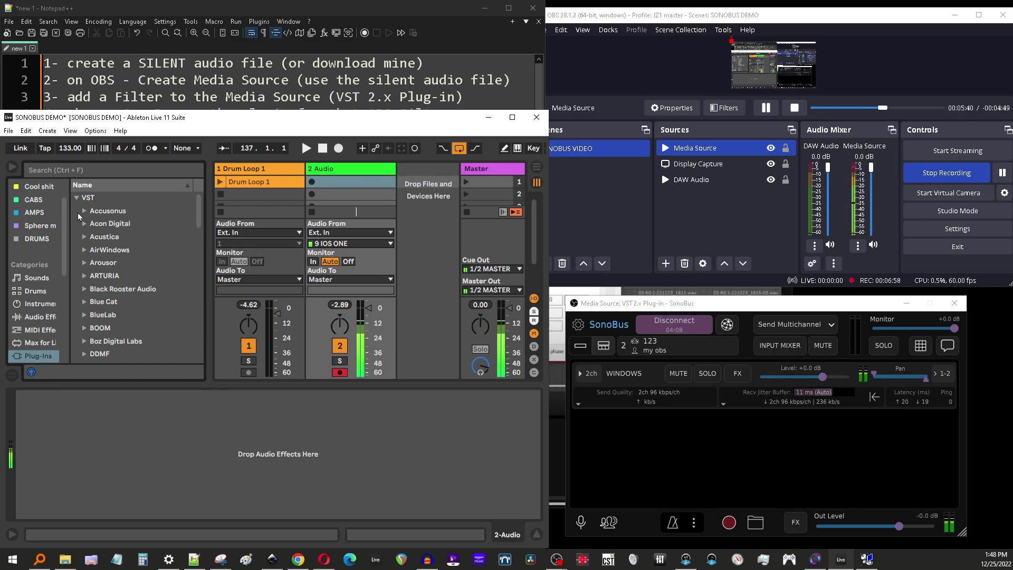
pyautogui.click(89, 169)
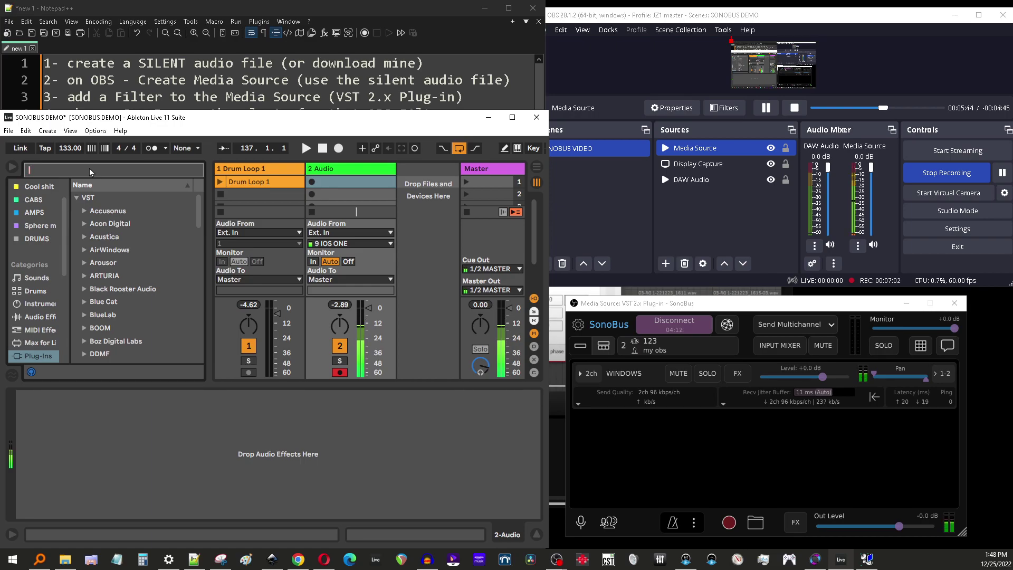
pyautogui.write('sonobu')
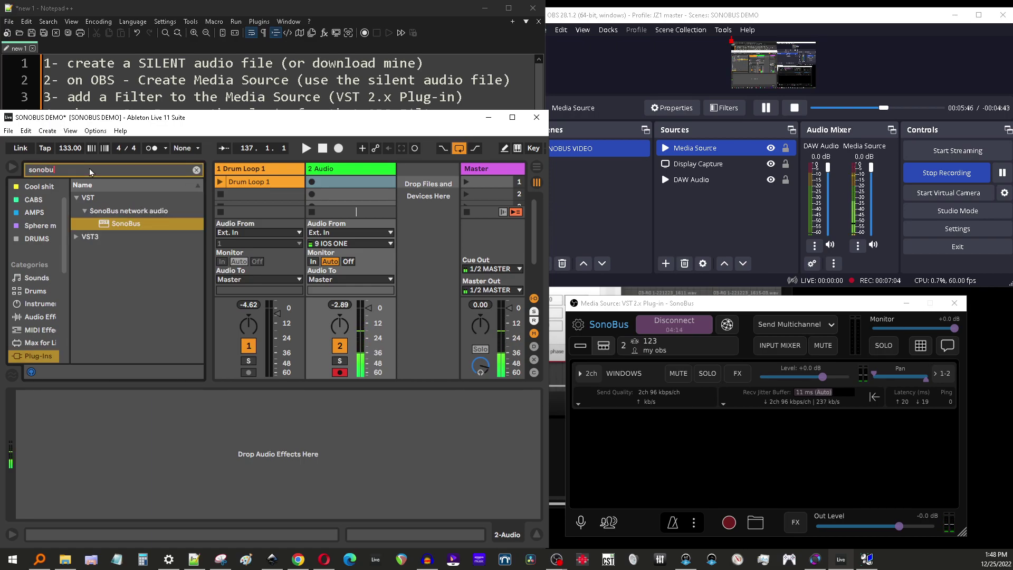
pyautogui.click(495, 170)
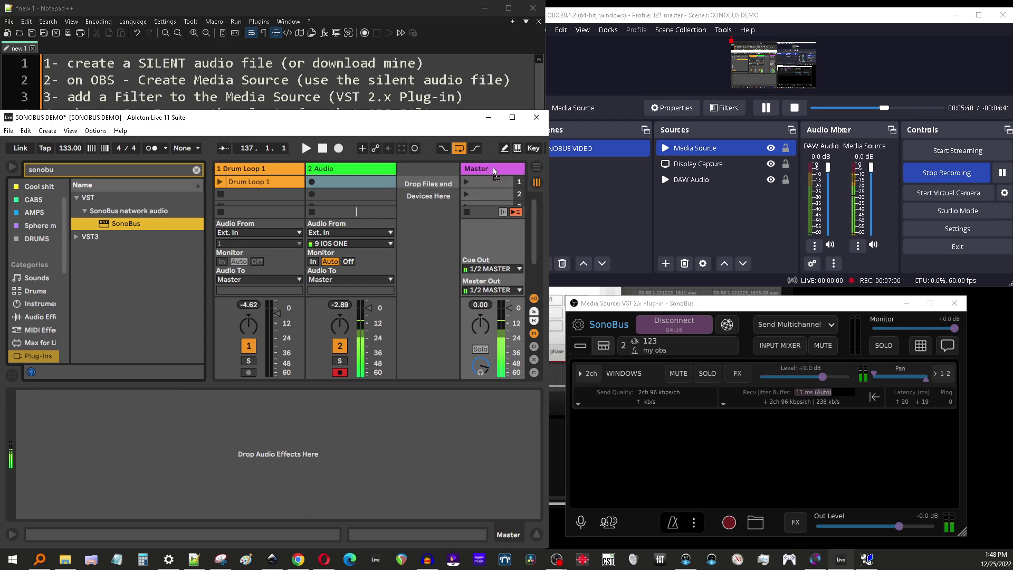
pyautogui.press('Return')
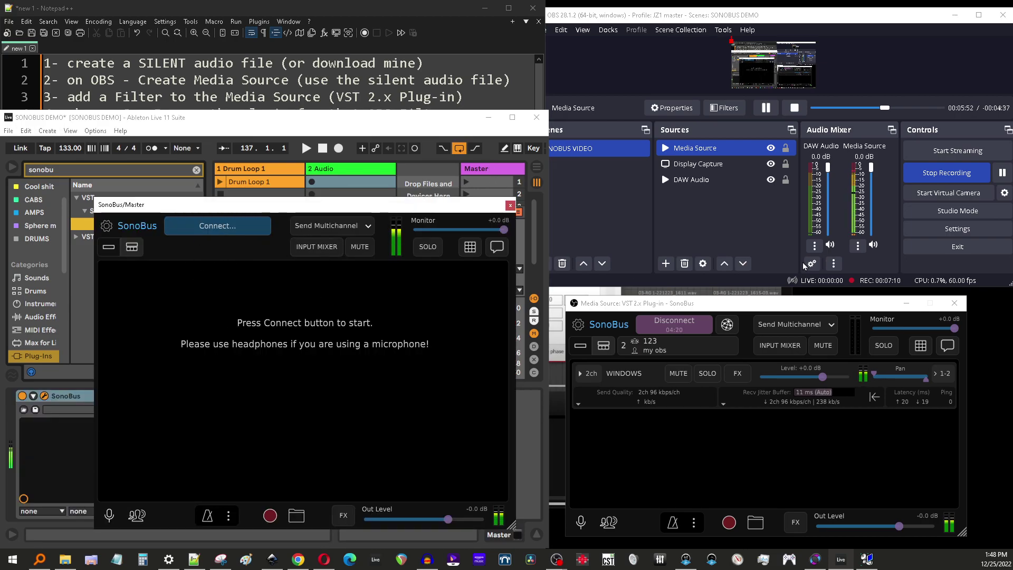
# - Mute all users in the DAW's SonoBus/Master instance, then toggle mute-all in standalone SonoBus
pyautogui.click(709, 312)
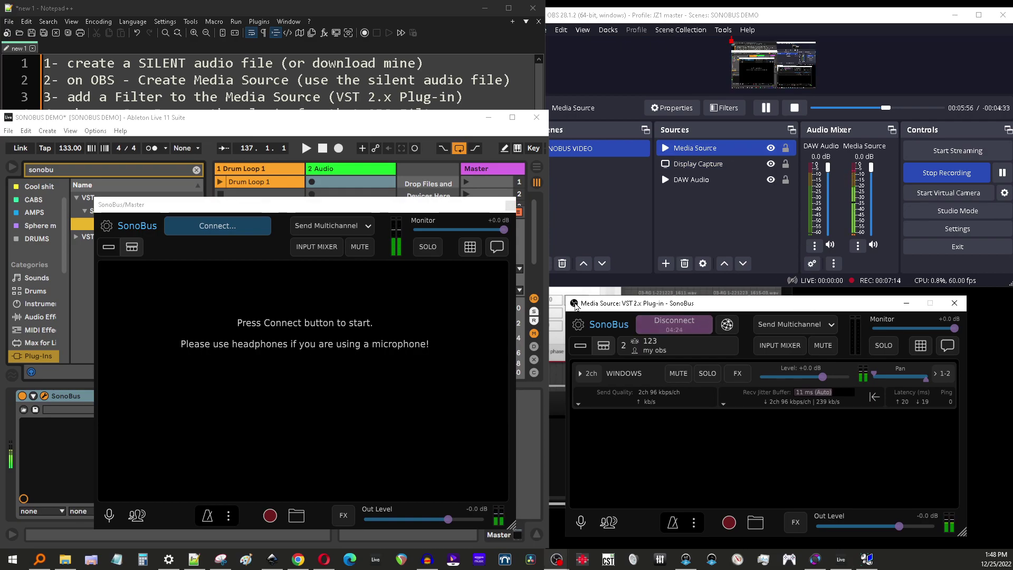
pyautogui.click(815, 560)
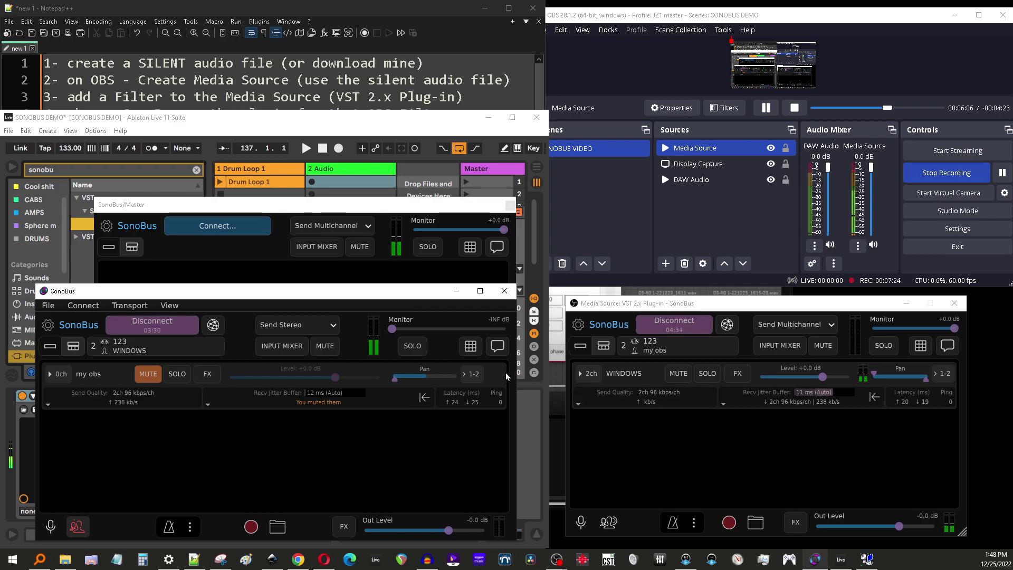
pyautogui.click(284, 272)
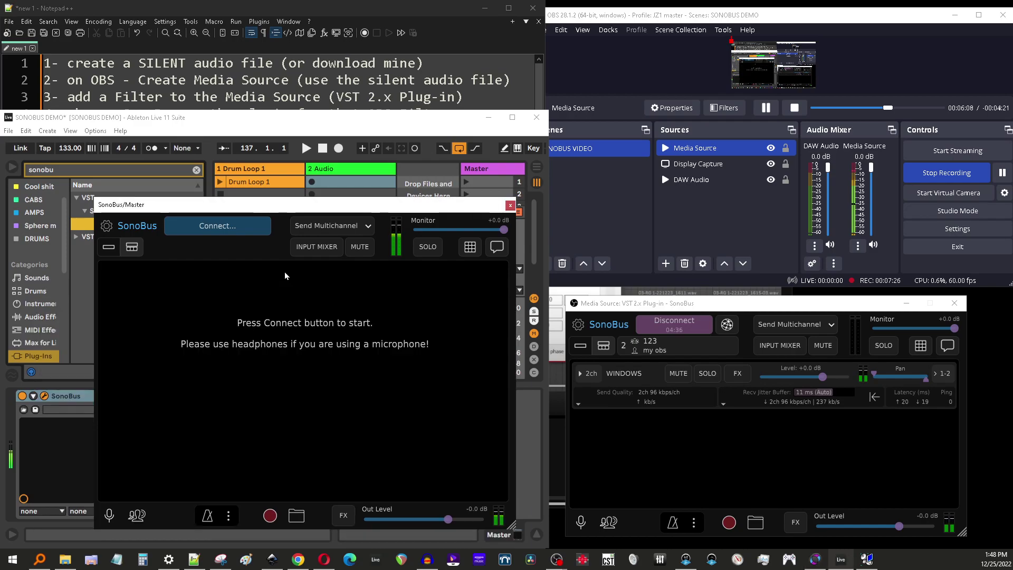
pyautogui.click(136, 520)
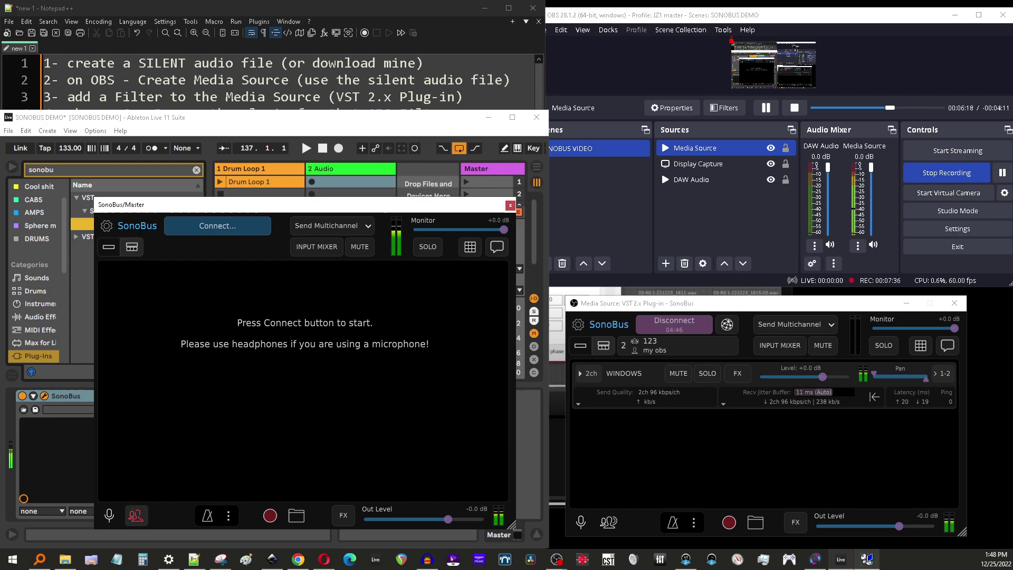
pyautogui.click(816, 559)
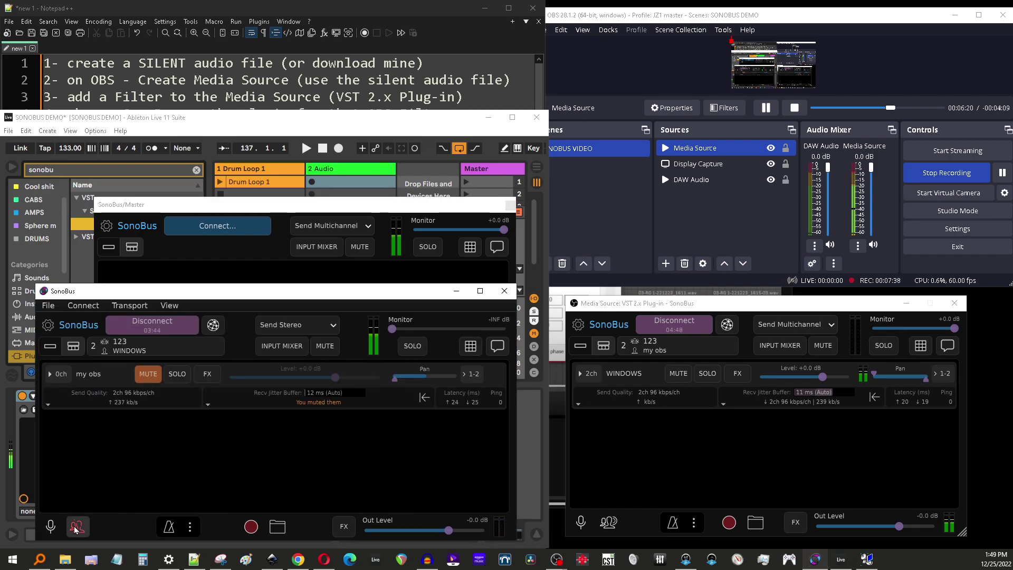
pyautogui.click(78, 527)
# - Re-mute all users in standalone SonoBus and bring the SonoBus/Master plug-in window to the front
pyautogui.click(79, 529)
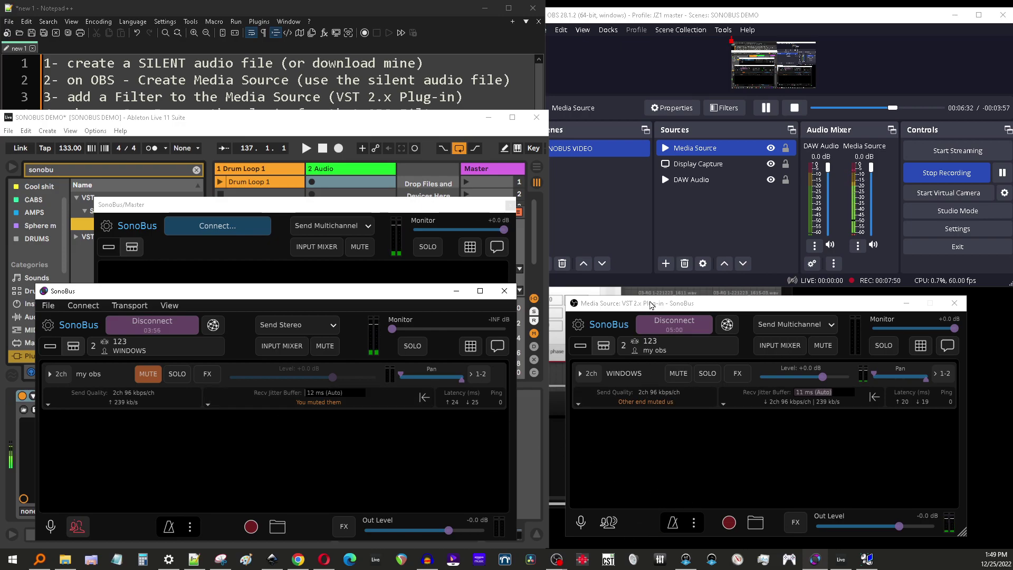
pyautogui.moveTo(652, 304); pyautogui.dragTo(654, 296)
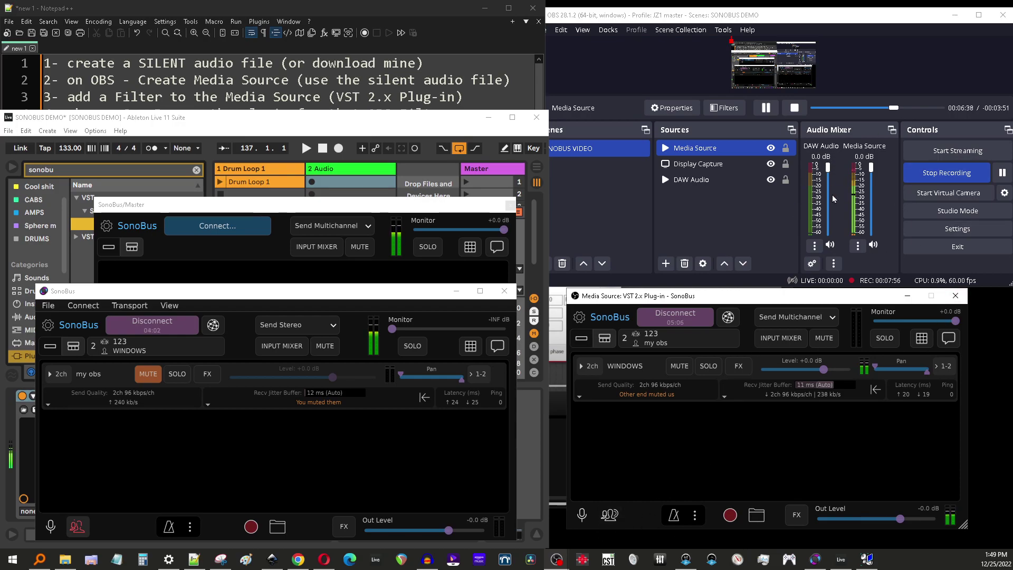
pyautogui.click(292, 206)
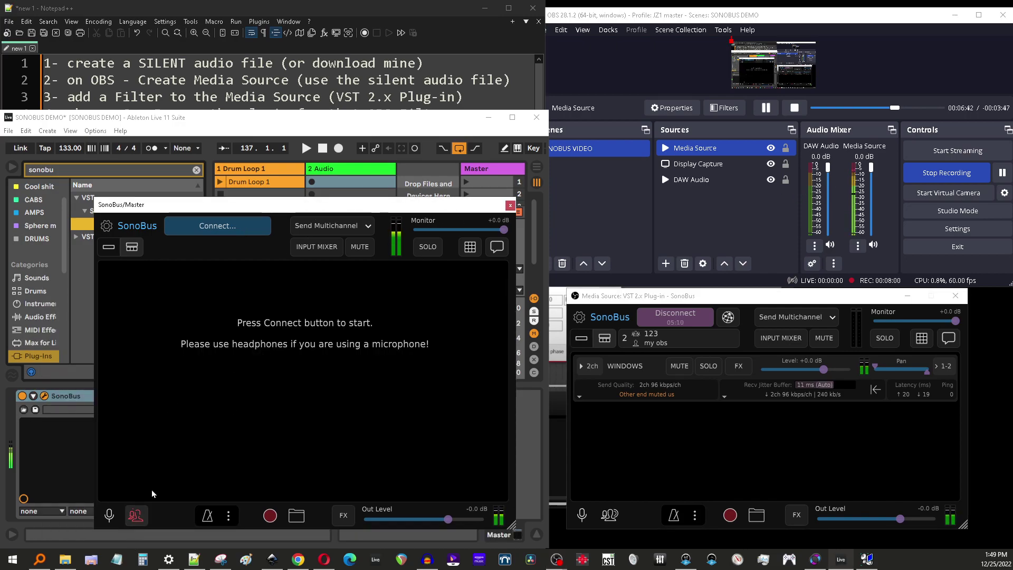
pyautogui.click(245, 123)
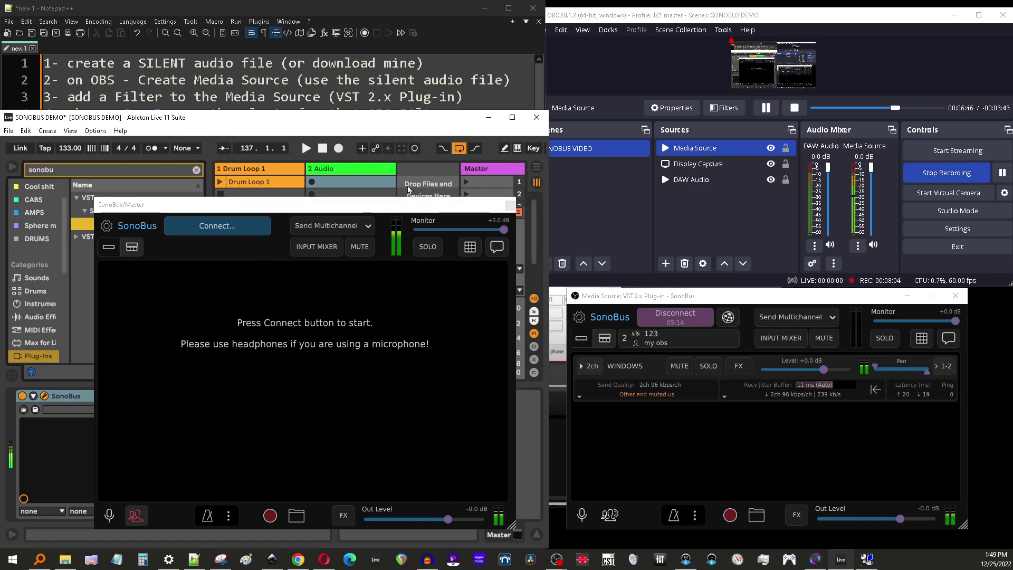
pyautogui.click(813, 561)
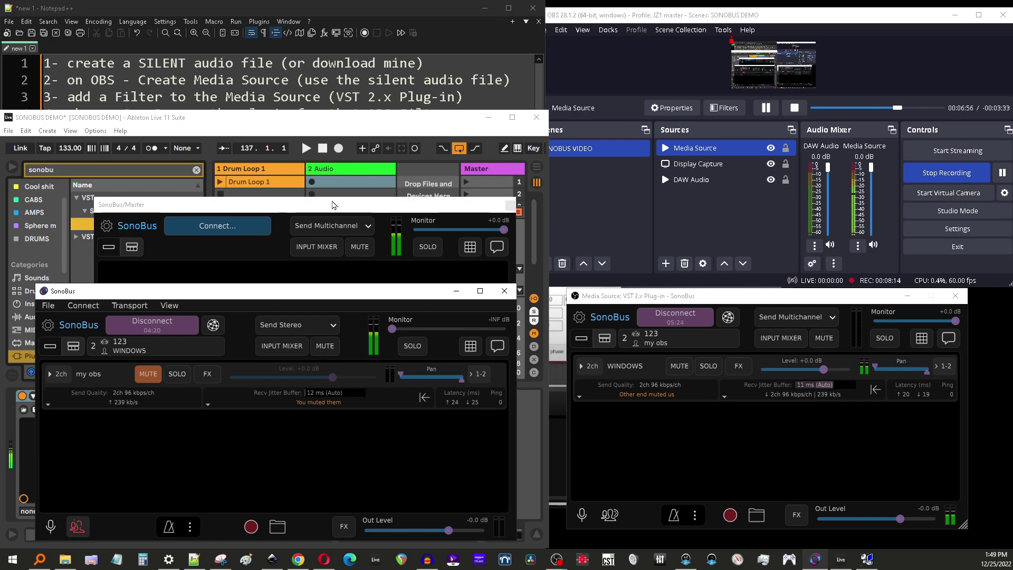
pyautogui.click(233, 204)
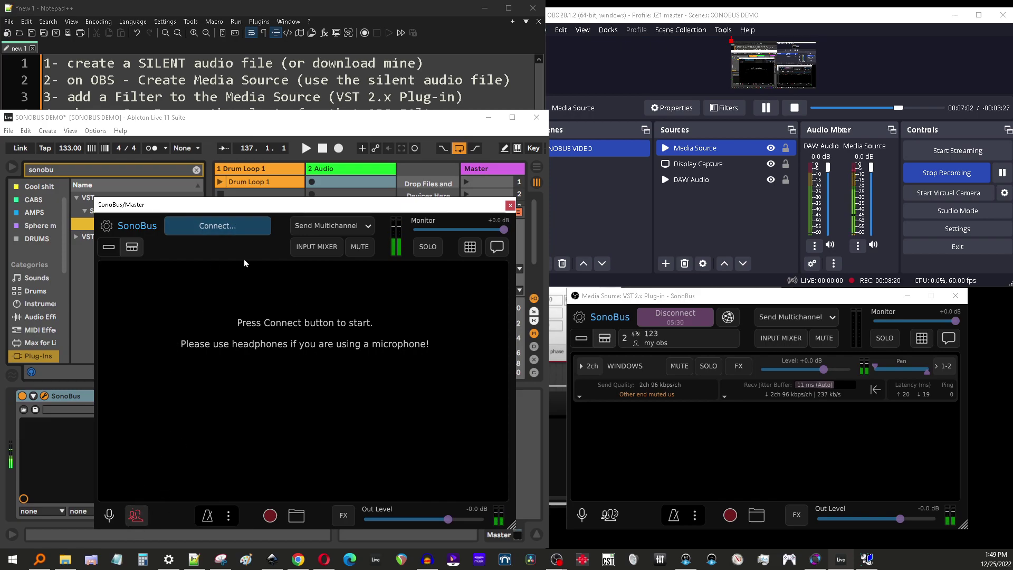
# - Connect the Master-track SonoBus to private group 123, then disconnect and close its window
pyautogui.click(214, 226)
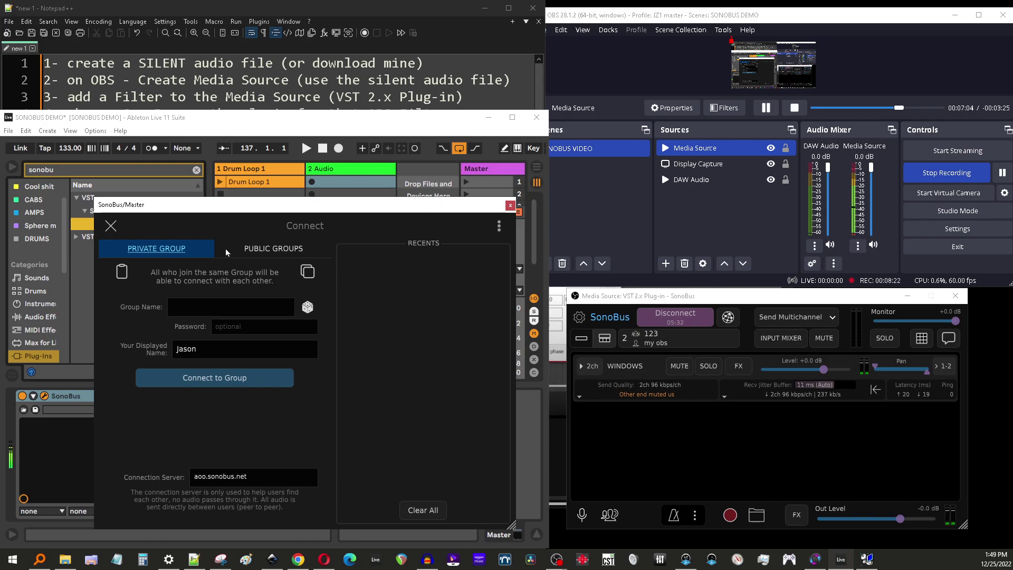
pyautogui.click(211, 305)
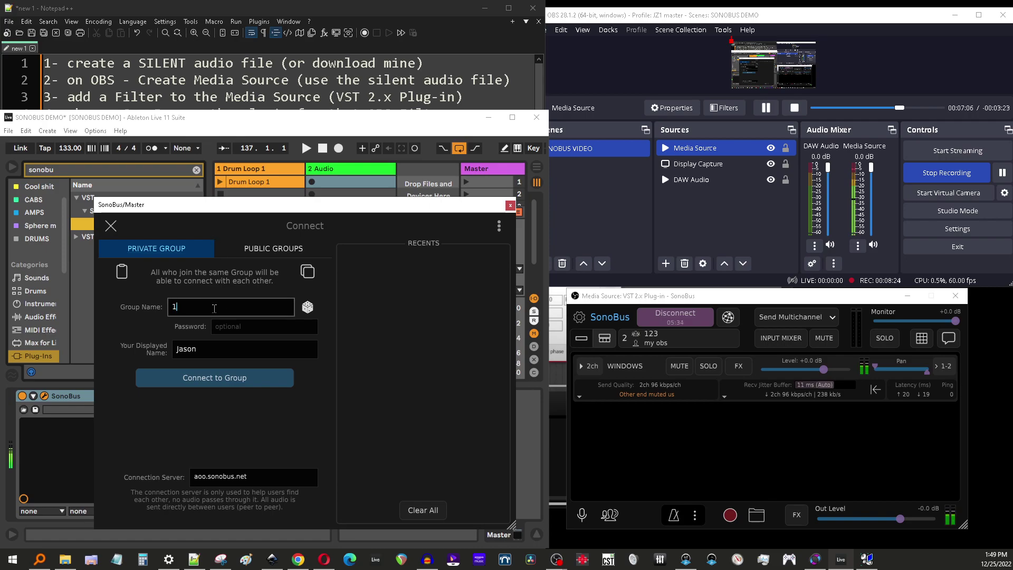
pyautogui.click(213, 381)
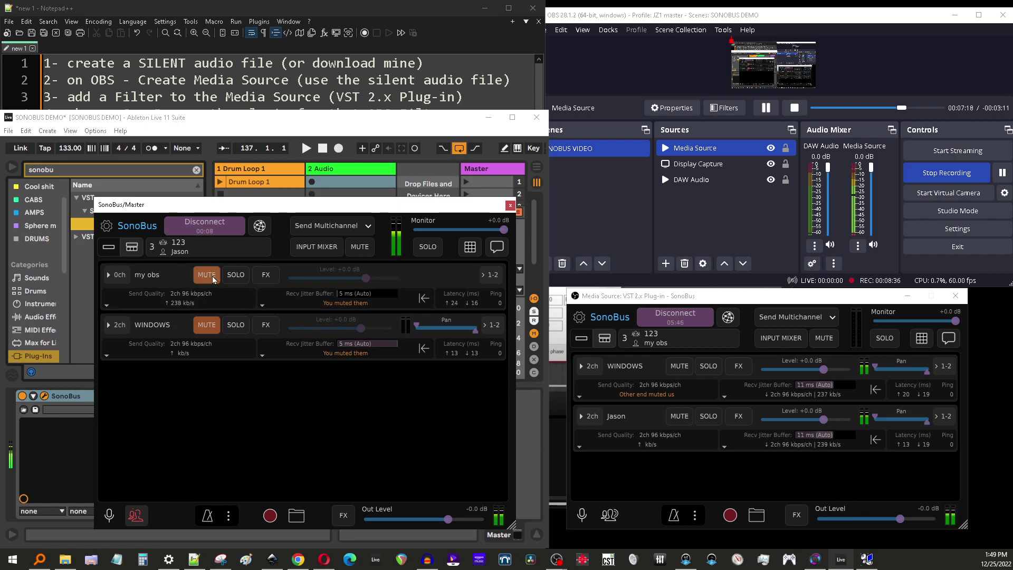
pyautogui.click(205, 226)
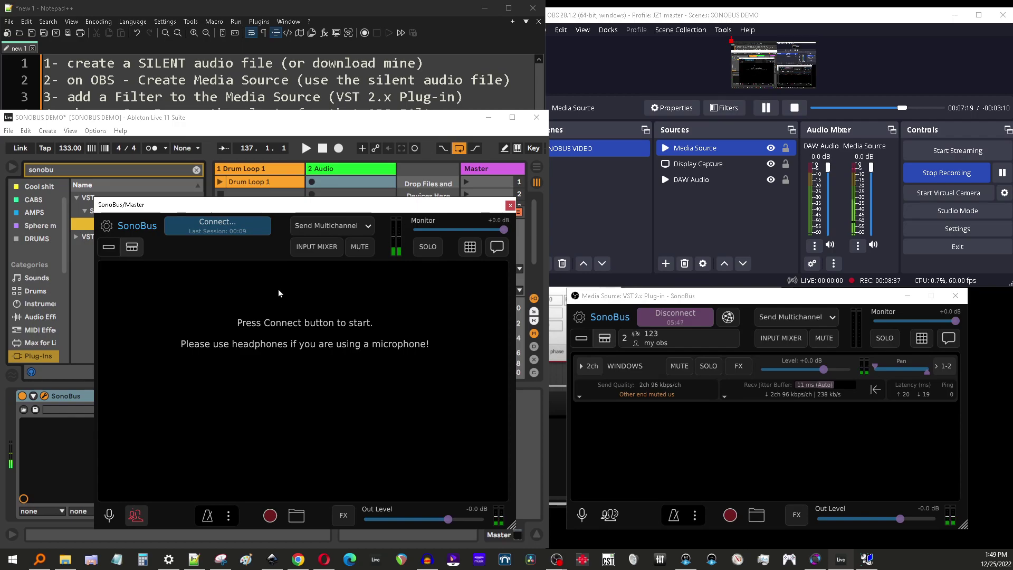
pyautogui.click(511, 205)
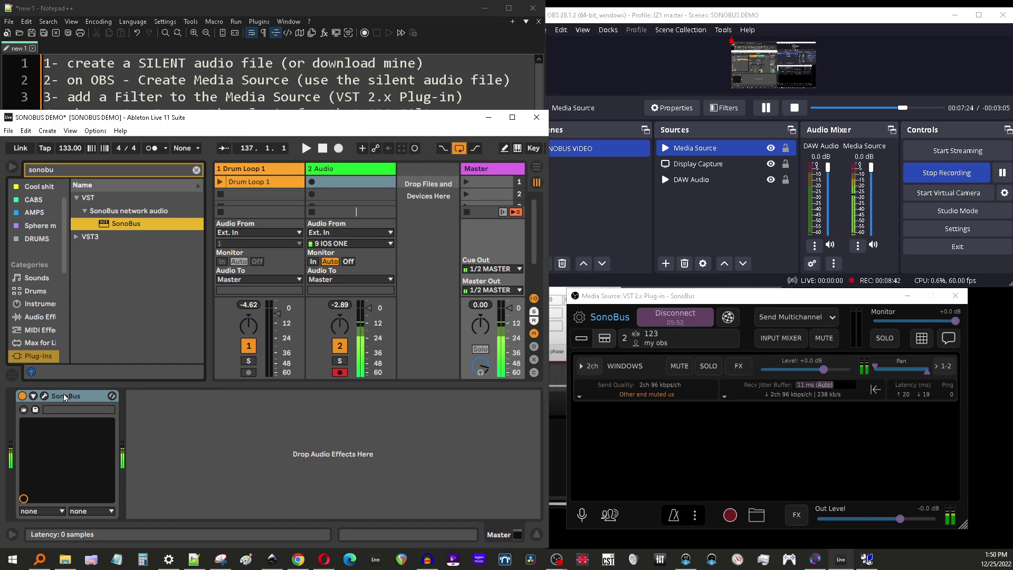
# - Reopen the SonoBus/Master window from its device, then bring Notepad++ and OBS forward
pyautogui.click(45, 396)
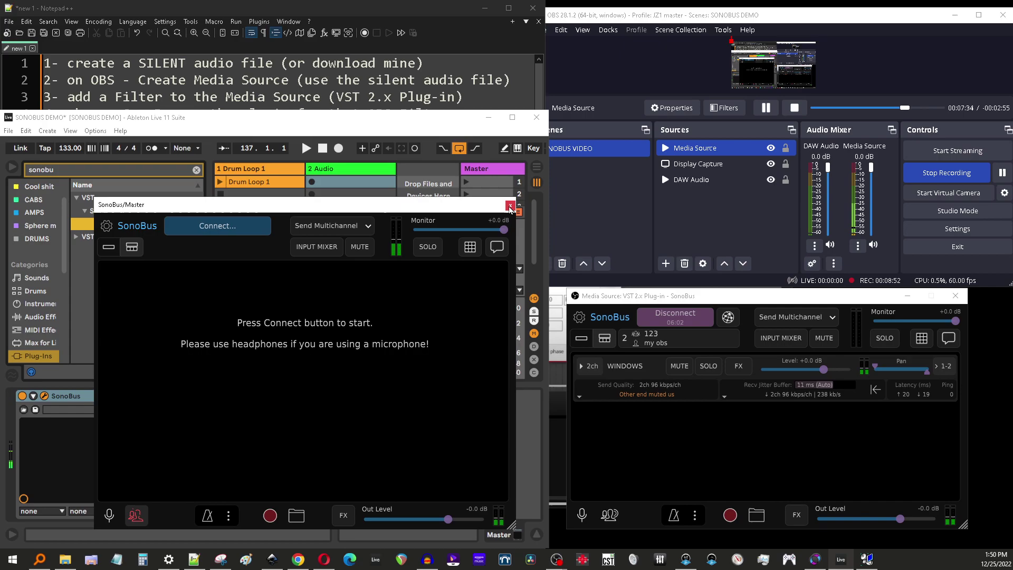
pyautogui.click(352, 80)
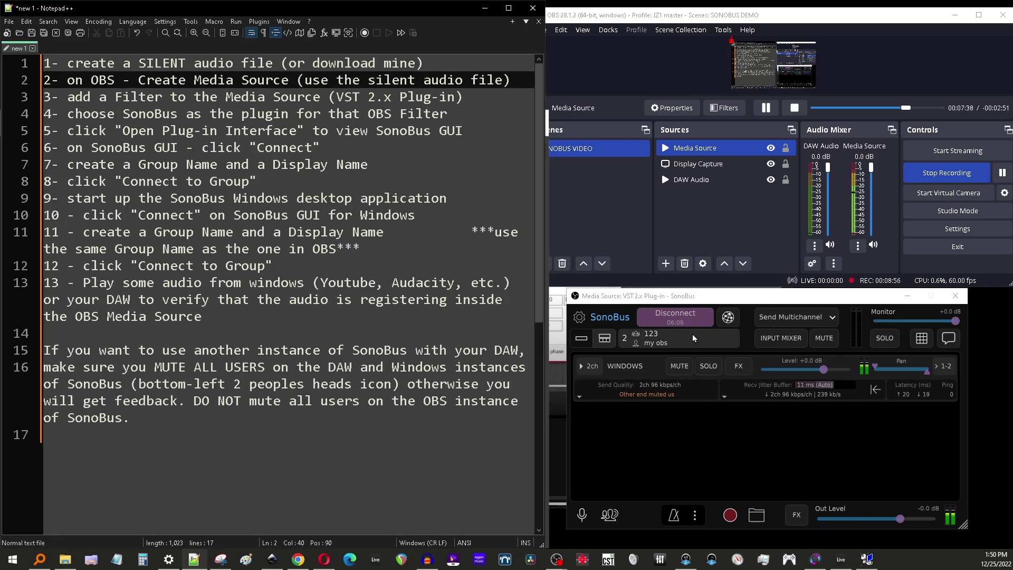
pyautogui.click(704, 217)
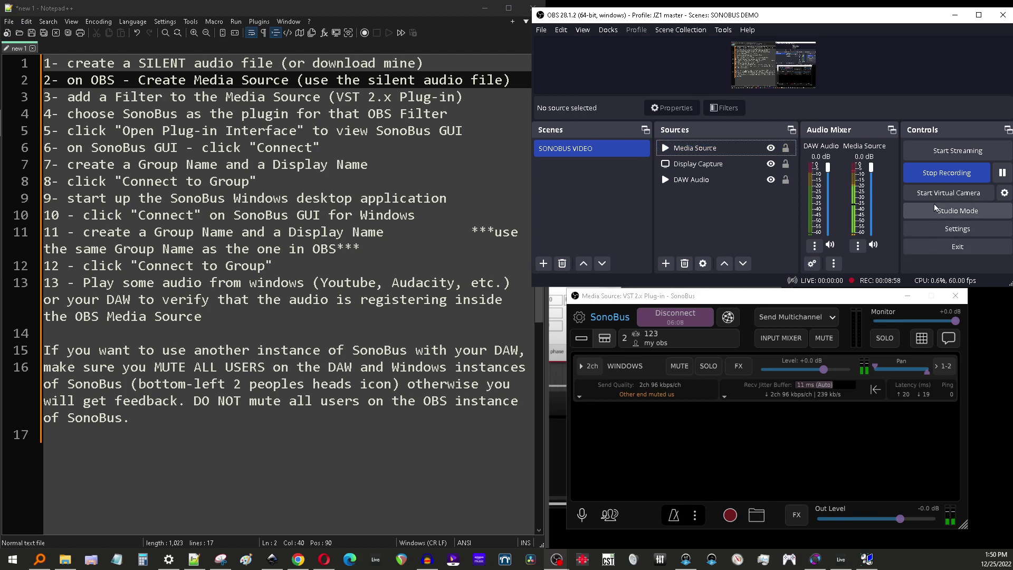